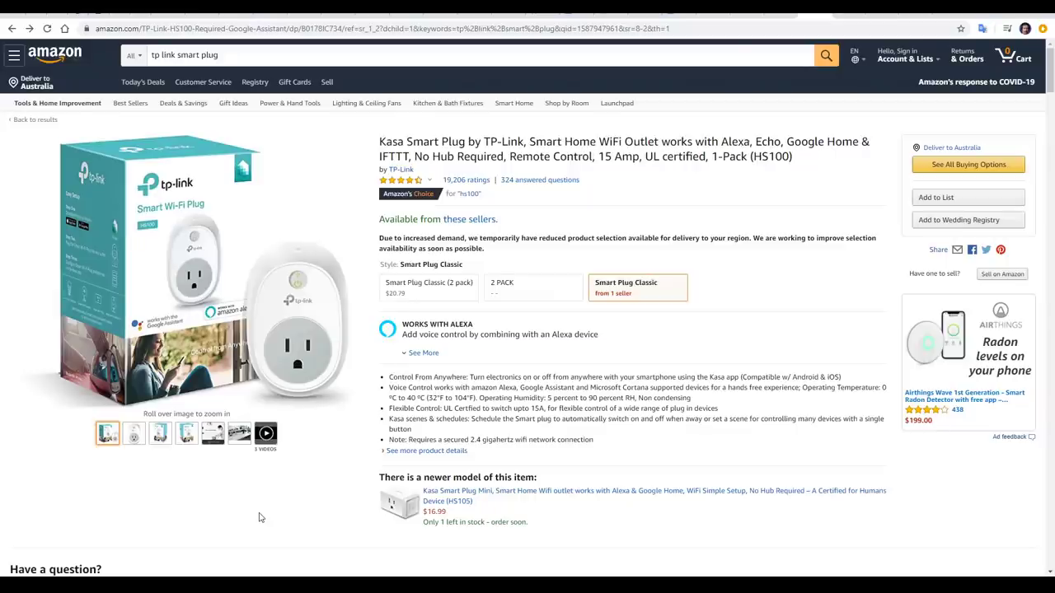
Start adding a new Kasa smart home device and choose the Smart Plugs category
{"action": "mouse_move", "coordinate": [212, 330]}
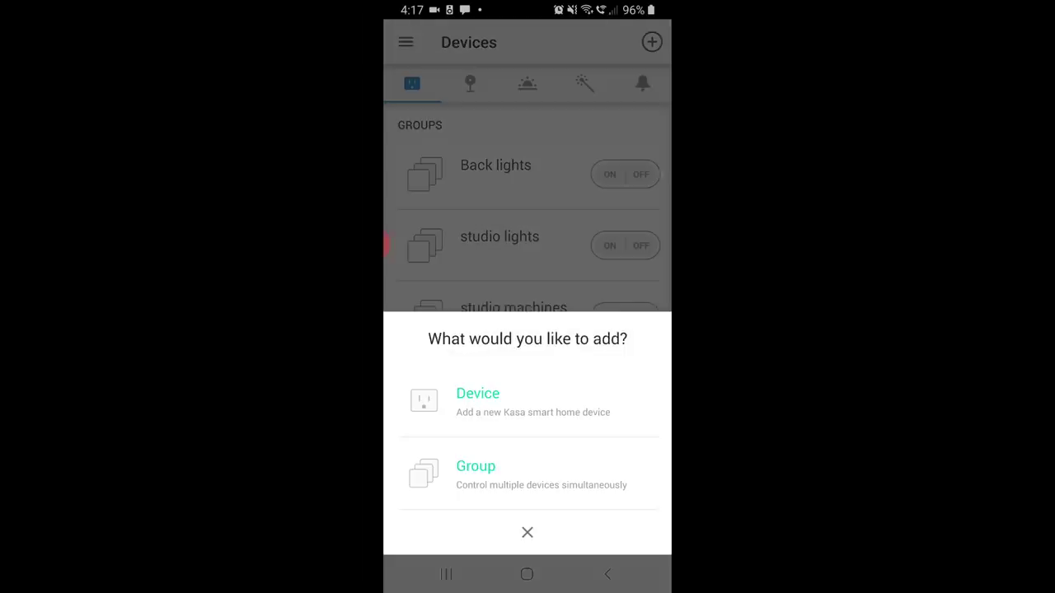
{"action": "left_click", "coordinate": [478, 401]}
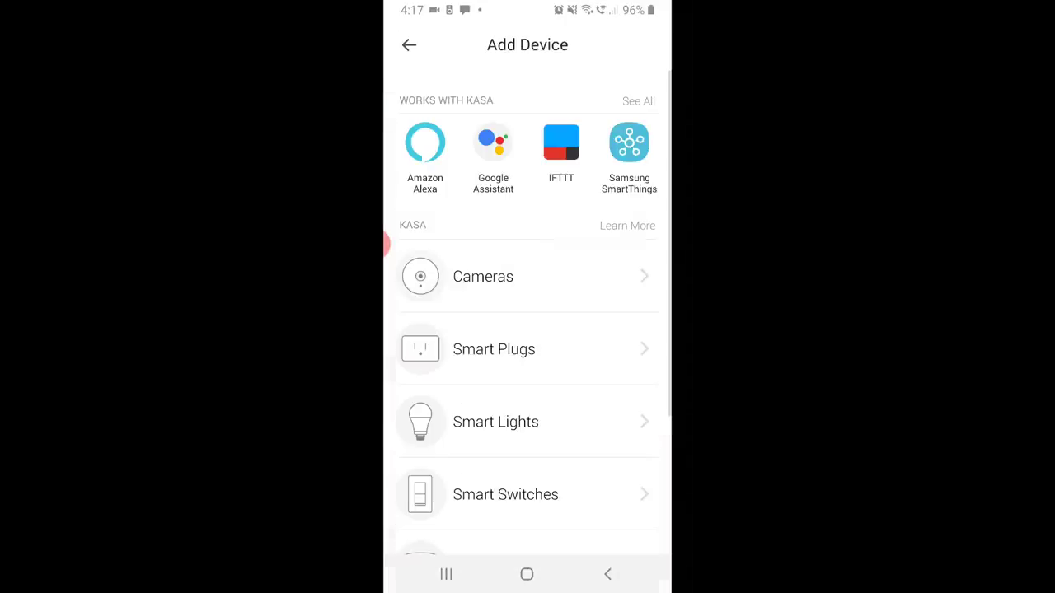
{"action": "left_click", "coordinate": [494, 348]}
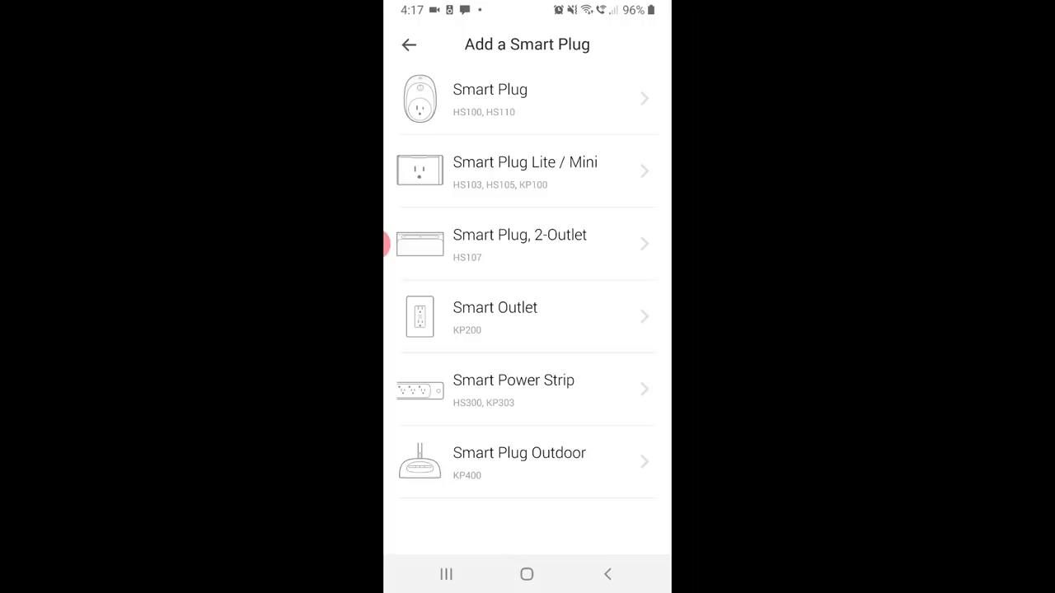
{"action": "left_click", "coordinate": [387, 244]}
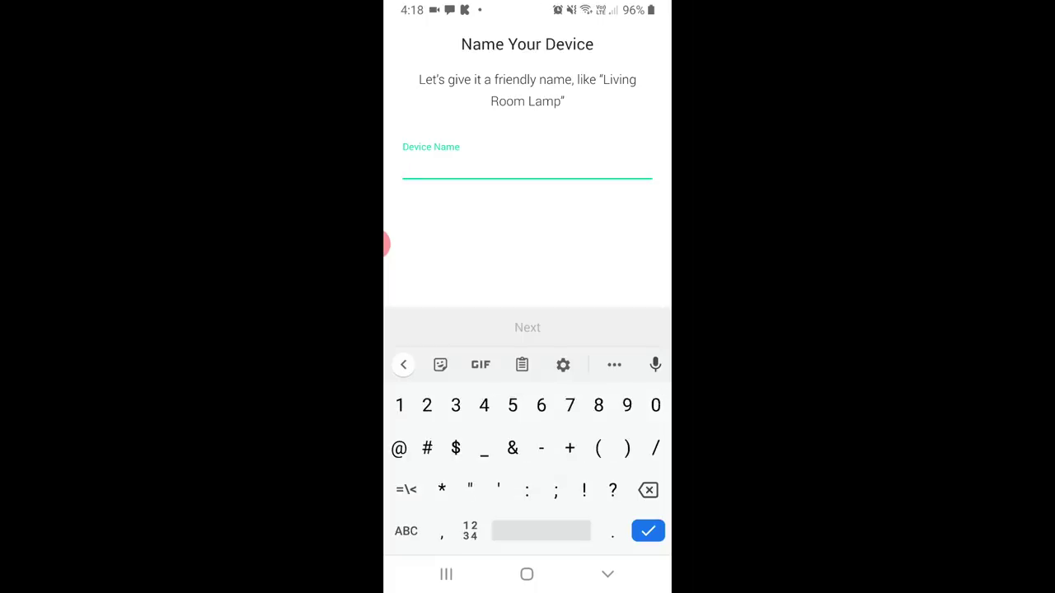
Name the new smart plug "3D printer" and continue to the icon selection
{"action": "type", "text": "3D pr"}
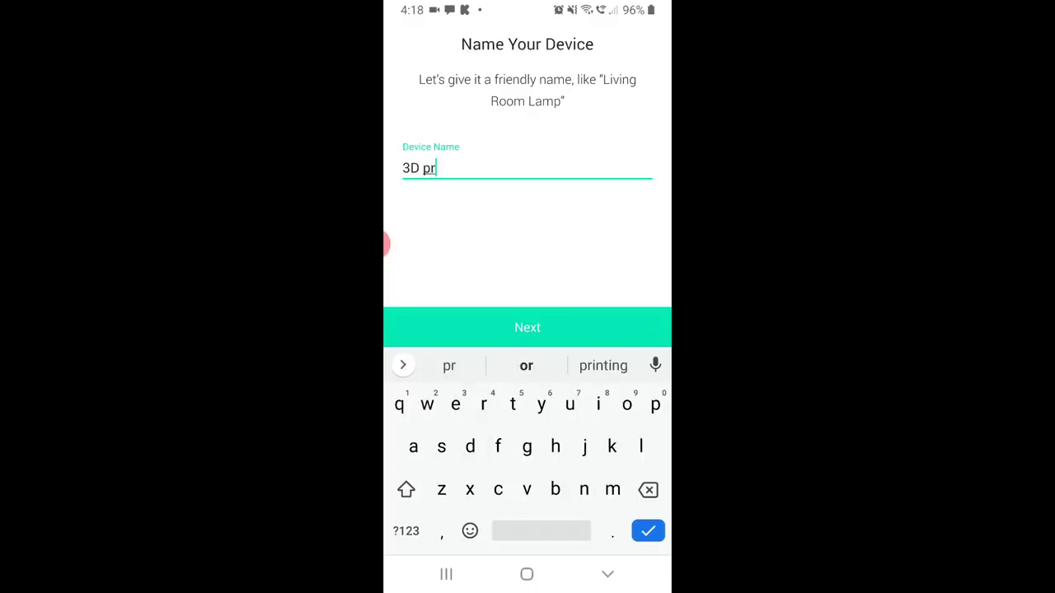
{"action": "type", "text": "inter"}
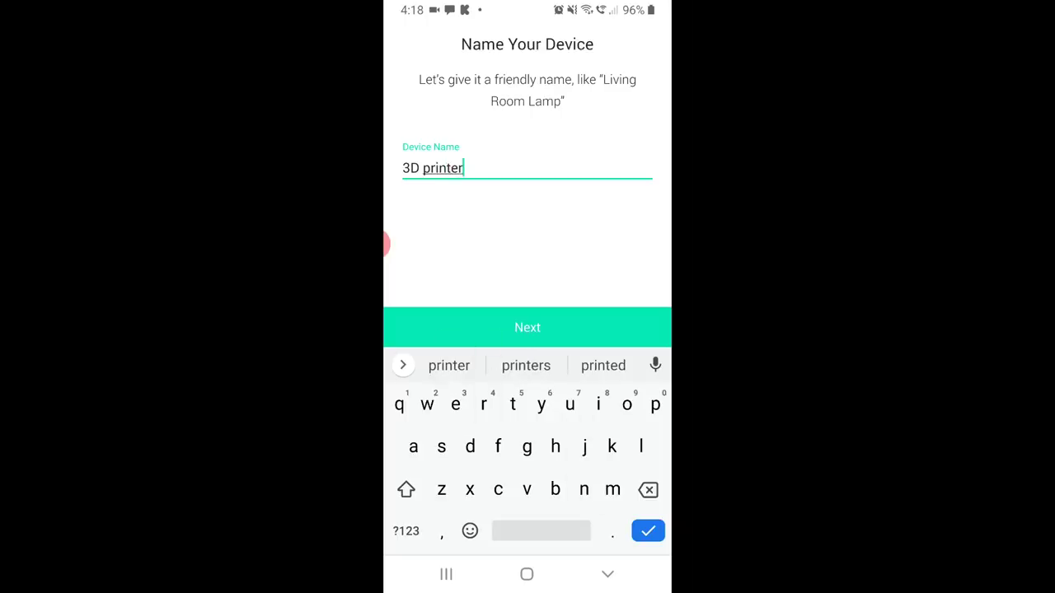
{"action": "key", "text": "Return"}
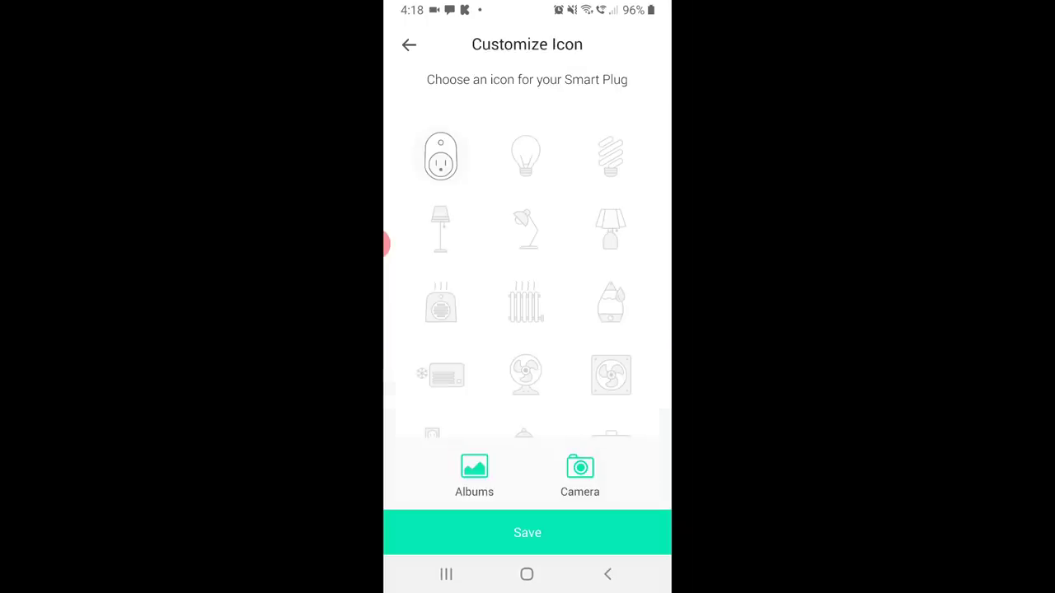
Take a camera photo of the 3D printer, accept the crop, and save it as the smart plug's icon
{"action": "scroll", "coordinate": [527, 286], "scroll_direction": "down", "scroll_amount": 5}
{"action": "scroll", "coordinate": [527, 285], "scroll_direction": "down", "scroll_amount": 2}
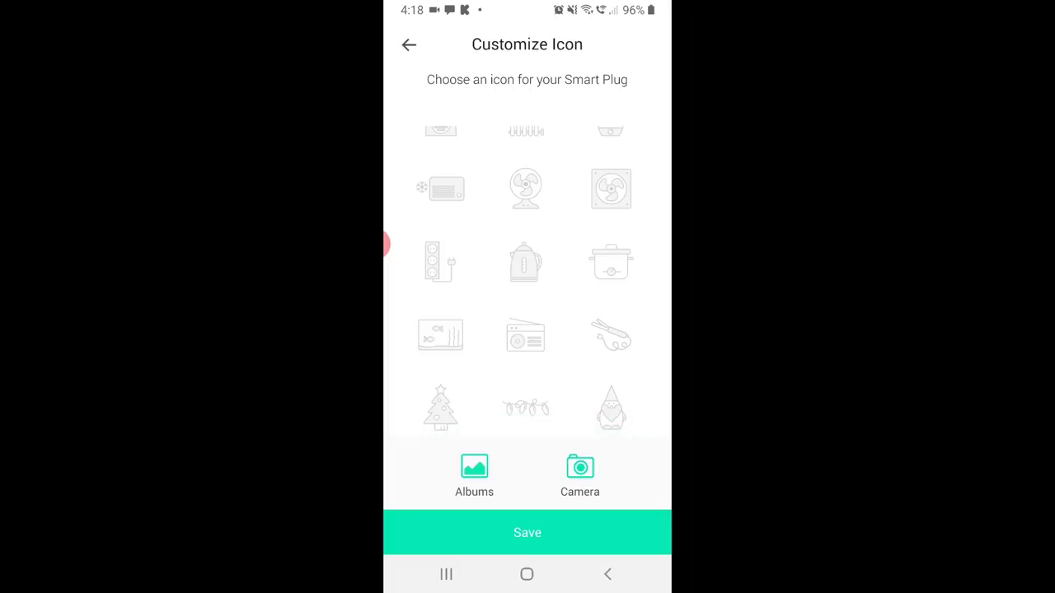
{"action": "left_click", "coordinate": [580, 474]}
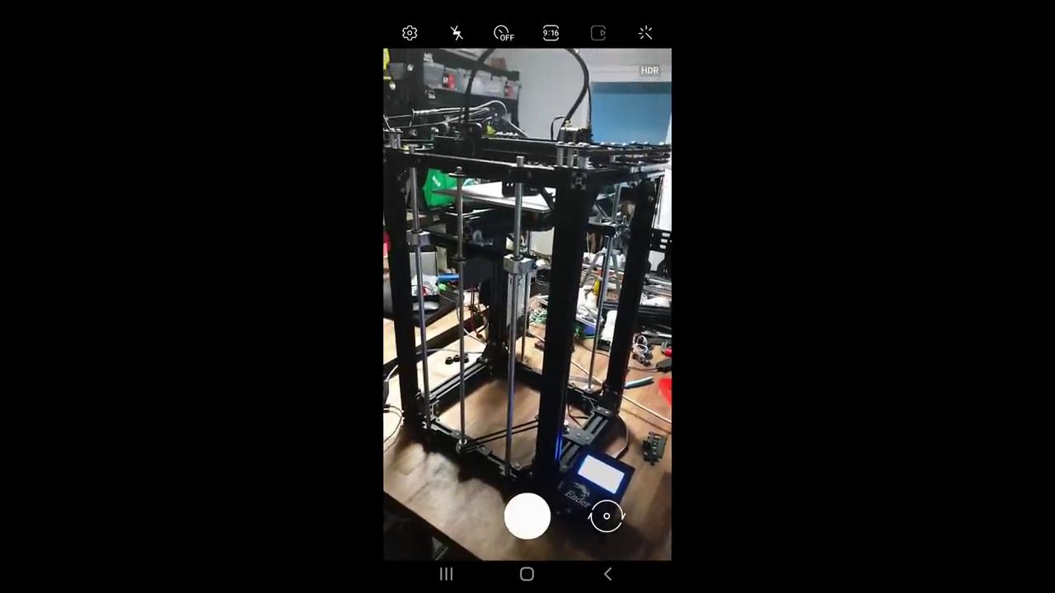
{"action": "left_click", "coordinate": [527, 516]}
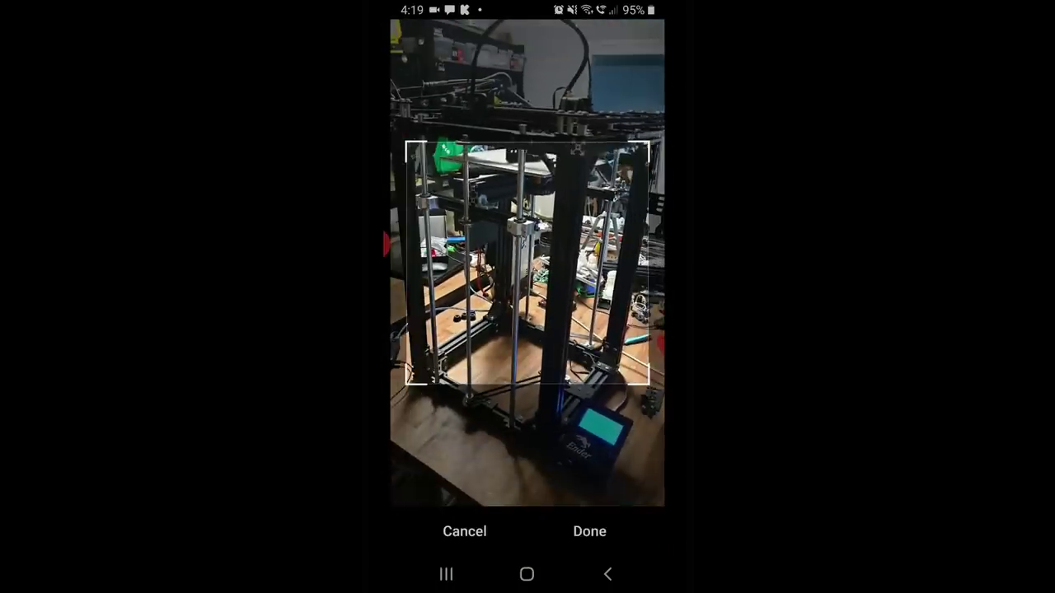
{"action": "left_click", "coordinate": [590, 532]}
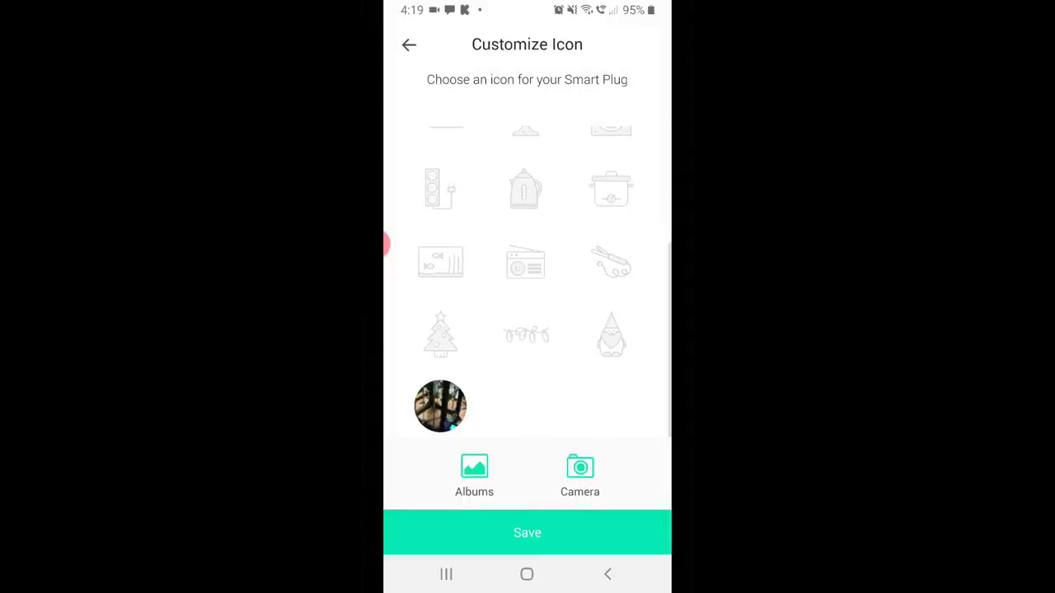
{"action": "left_click", "coordinate": [528, 532]}
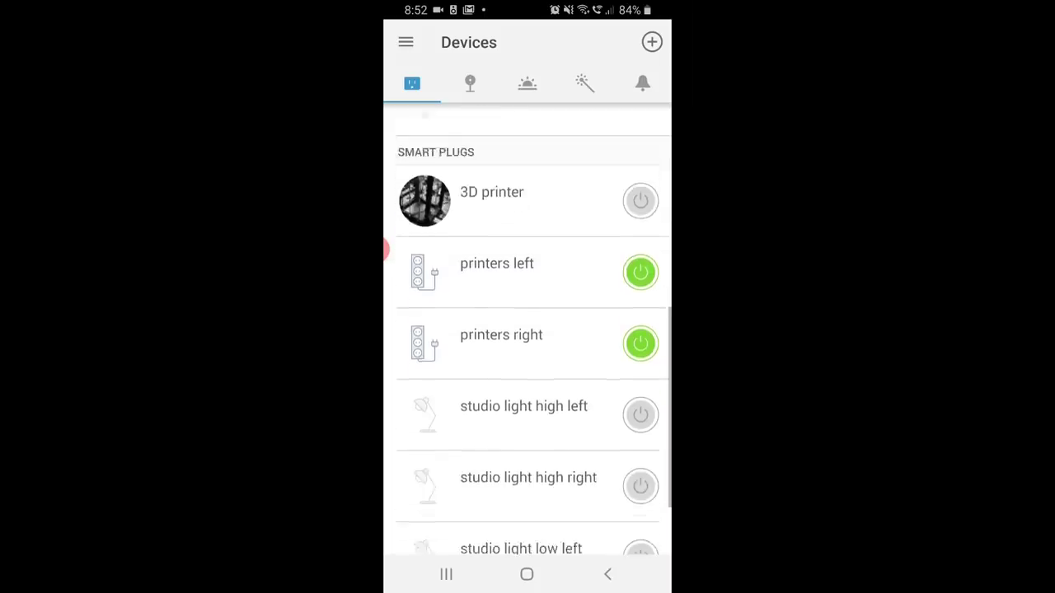
{"action": "left_click", "coordinate": [640, 160]}
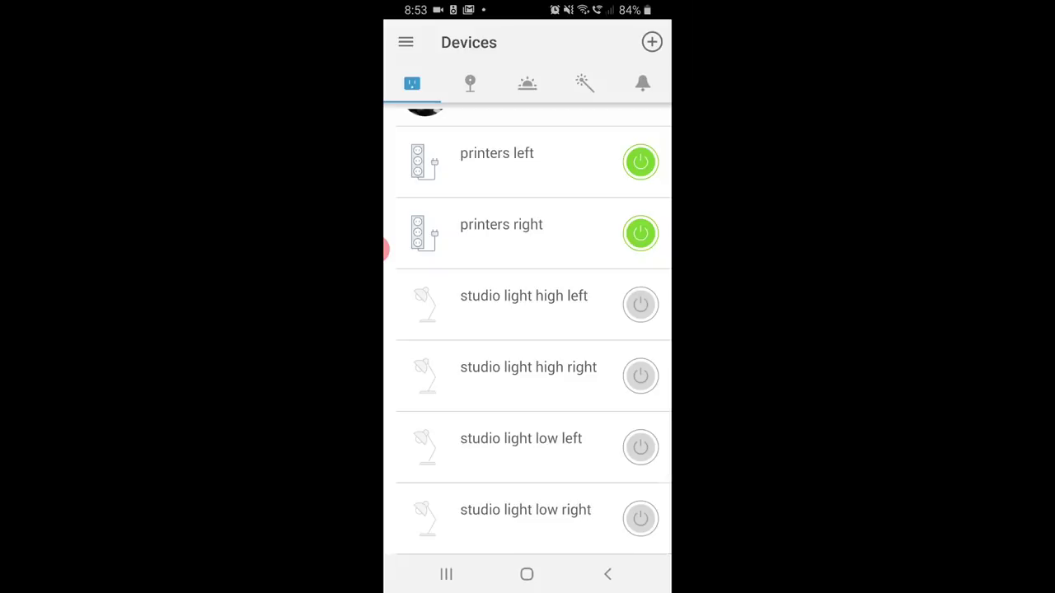
{"action": "scroll", "coordinate": [528, 330], "scroll_direction": "down", "scroll_amount": 1}
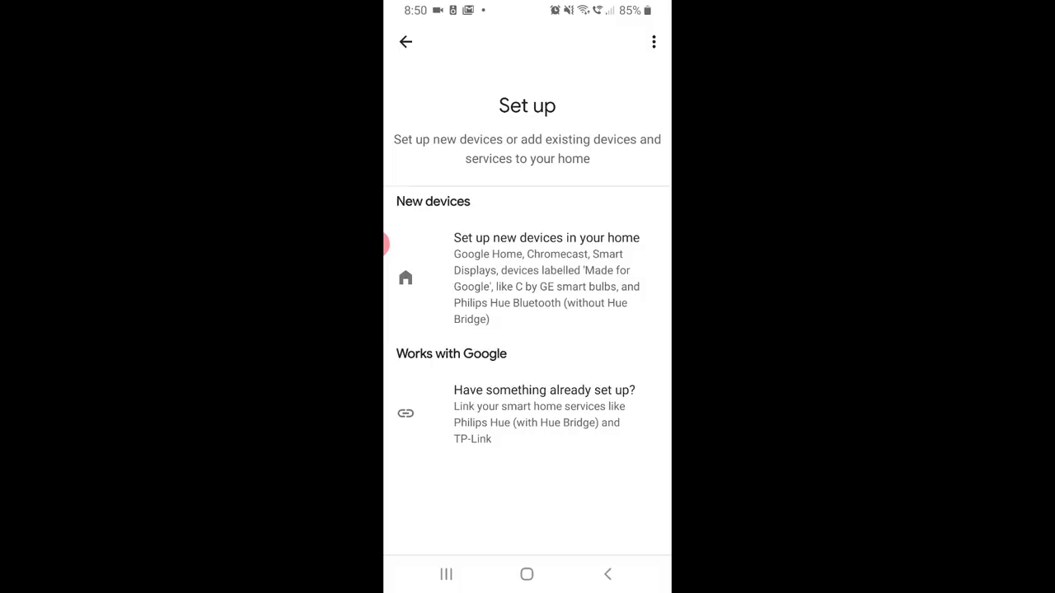
Open the Works with Google account linking and look through the linked services and available smart home providers
{"action": "left_click", "coordinate": [544, 412]}
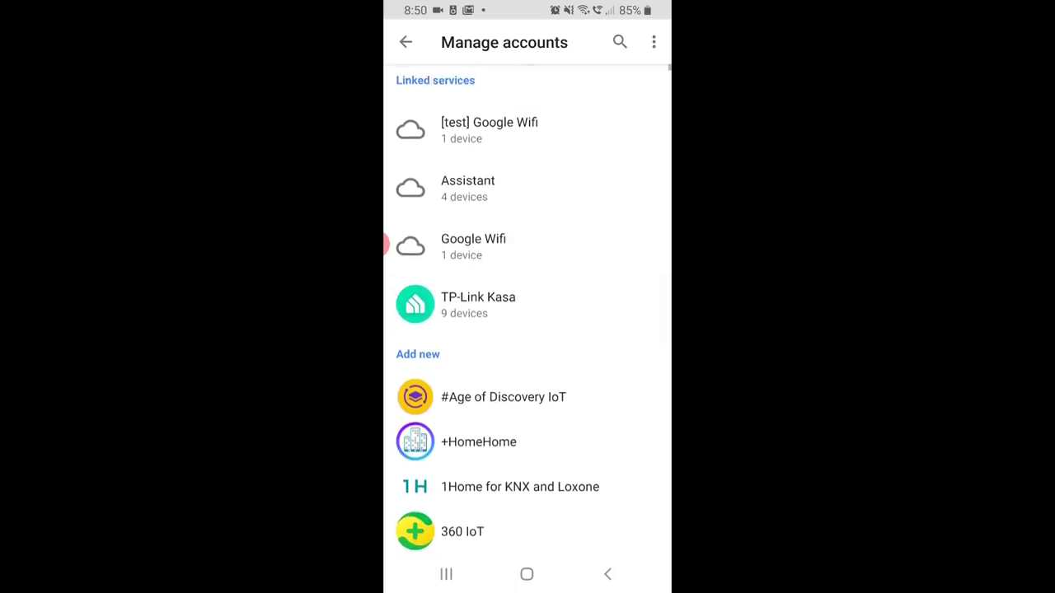
{"action": "scroll", "coordinate": [528, 330], "scroll_direction": "down", "scroll_amount": 3}
{"action": "scroll", "coordinate": [527, 329], "scroll_direction": "down", "scroll_amount": 10}
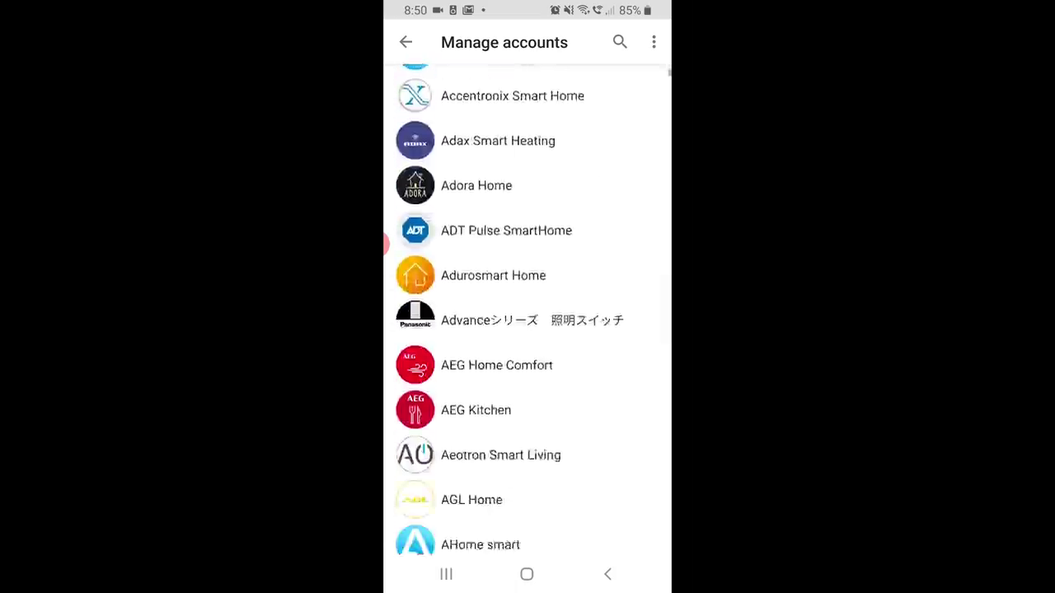
{"action": "scroll", "coordinate": [527, 329], "scroll_direction": "down", "scroll_amount": 15}
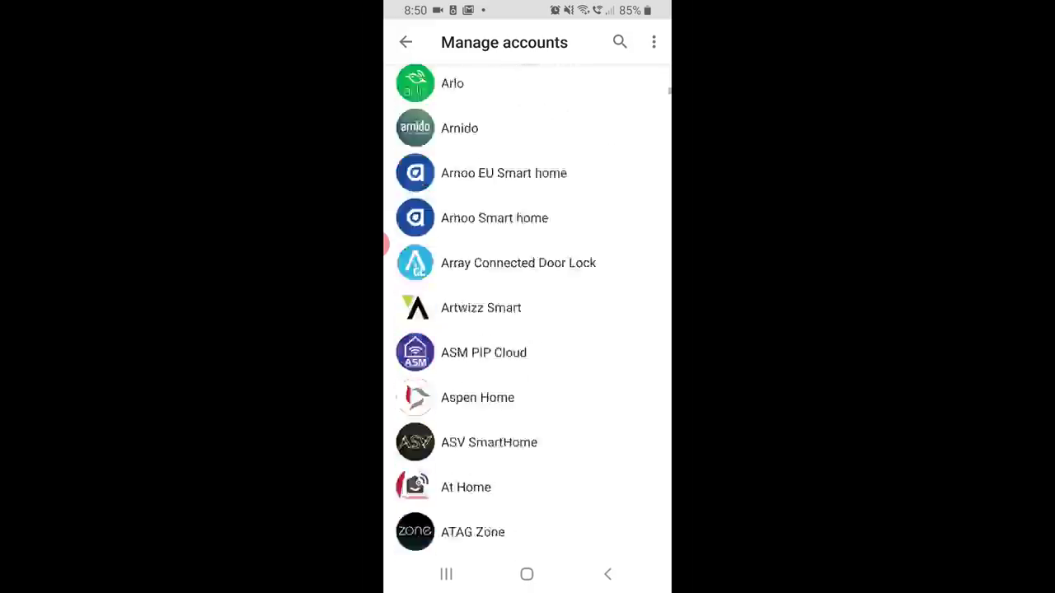
{"action": "scroll", "coordinate": [527, 329], "scroll_direction": "down", "scroll_amount": 6}
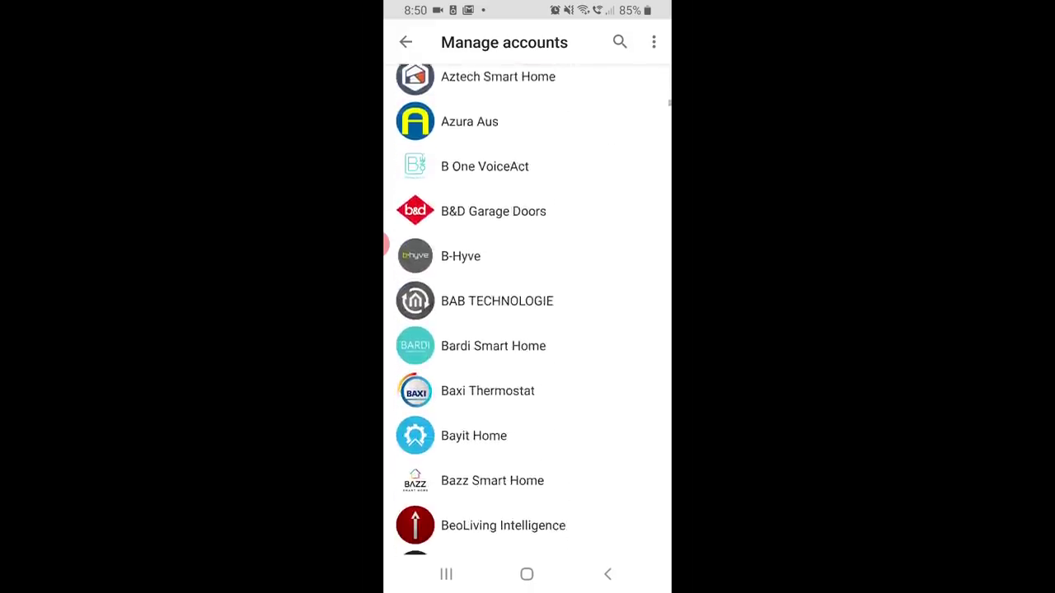
{"action": "scroll", "coordinate": [528, 329], "scroll_direction": "up", "scroll_amount": 15}
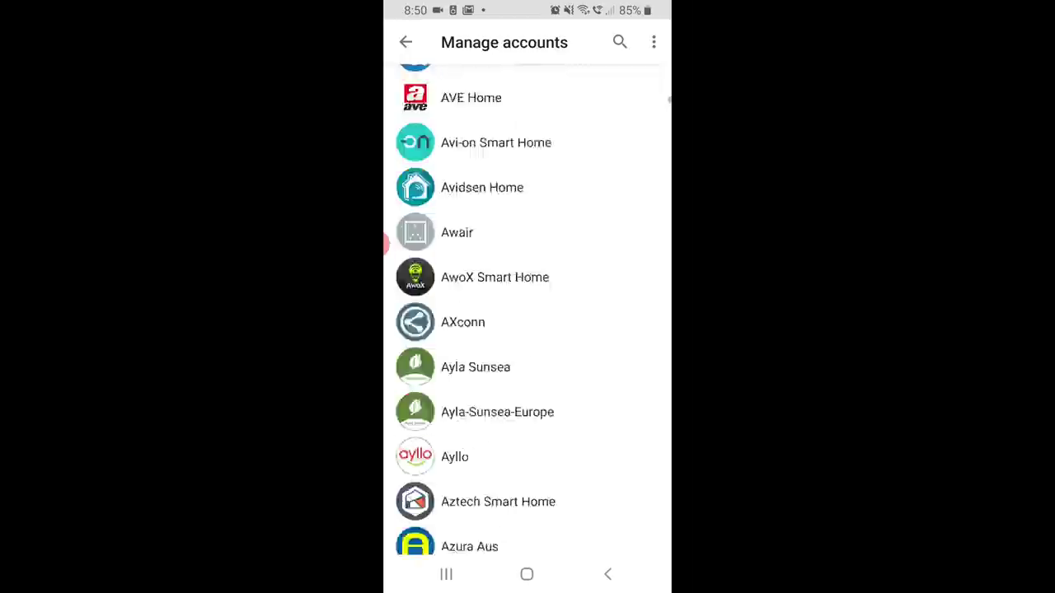
{"action": "scroll", "coordinate": [527, 329], "scroll_direction": "up", "scroll_amount": 10}
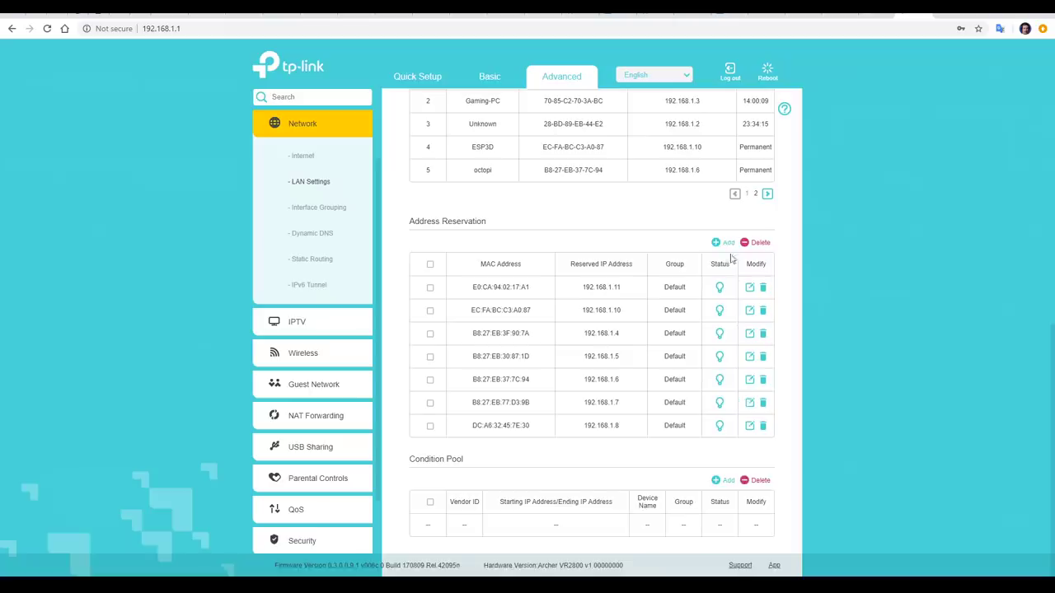
Add an address reservation on the router, scanning for connected devices and picking the HS100 plug
{"action": "left_click", "coordinate": [726, 243]}
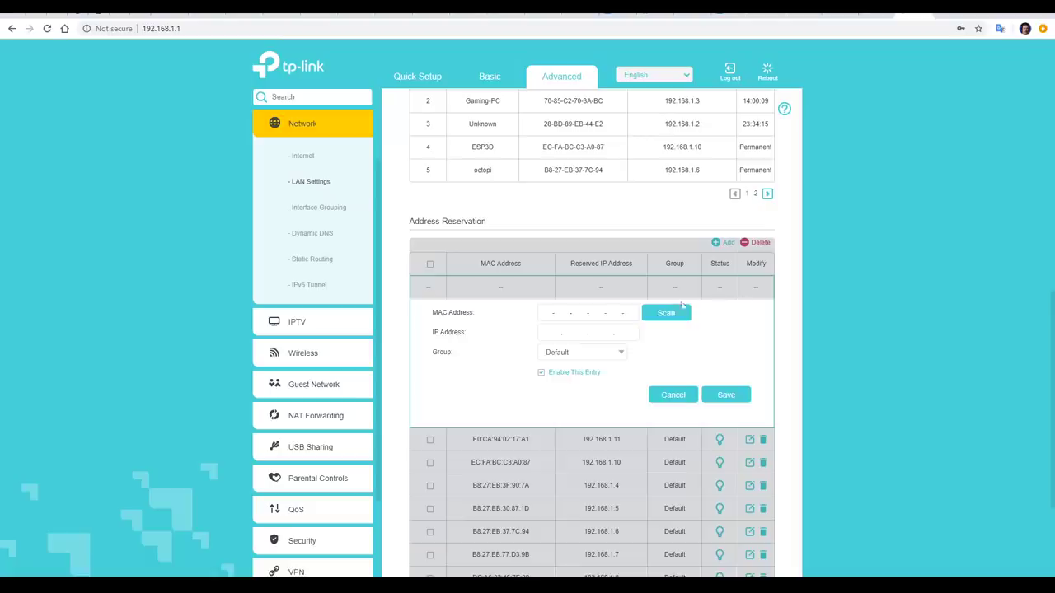
{"action": "left_click", "coordinate": [674, 313]}
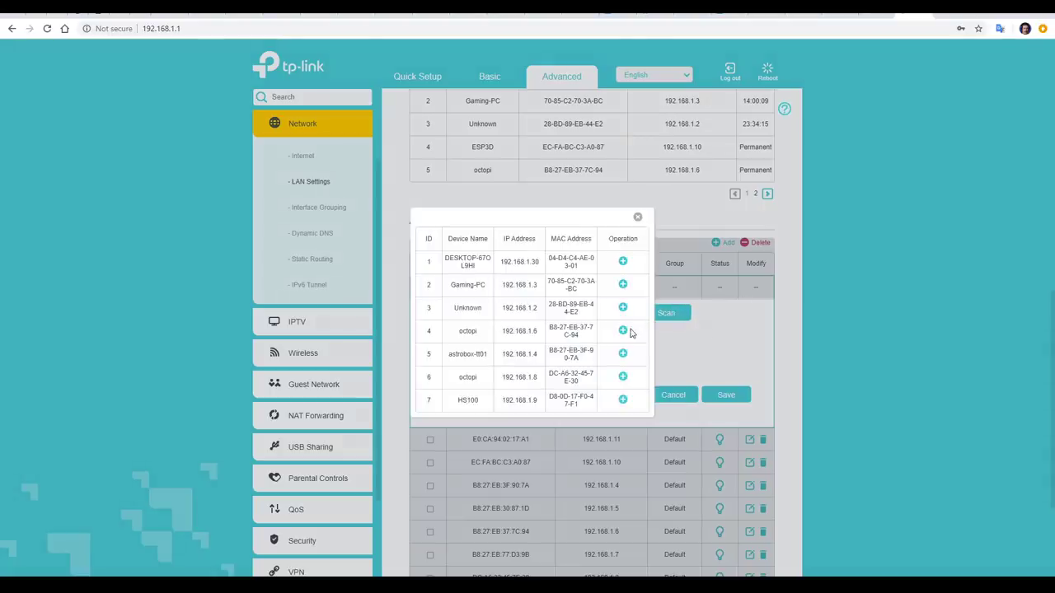
{"action": "scroll", "coordinate": [614, 340], "scroll_direction": "down", "scroll_amount": 1}
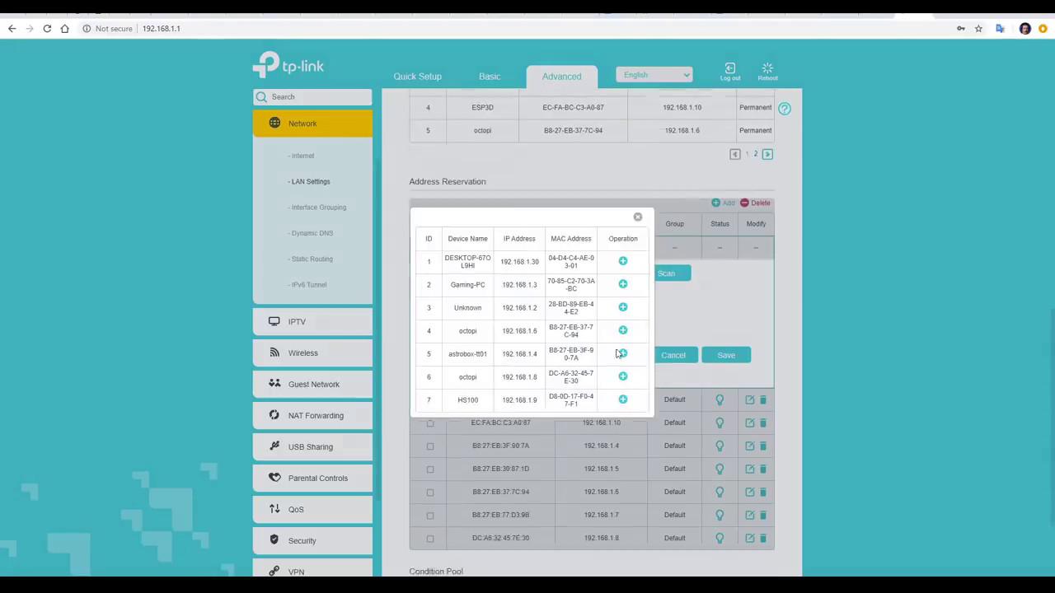
{"action": "left_click", "coordinate": [623, 399]}
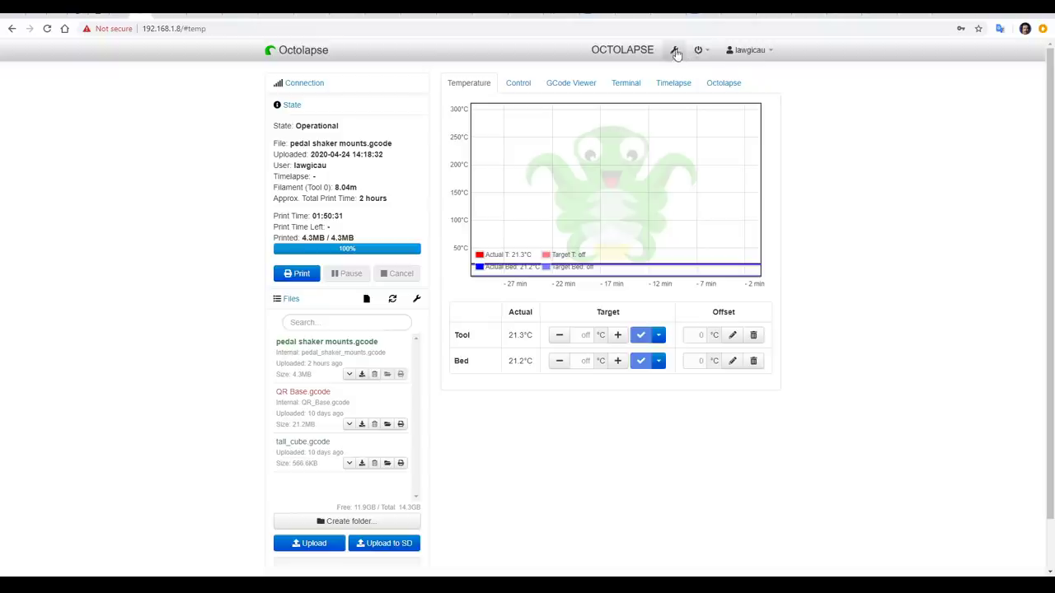
Find the OctoPrint-TPLinkSmartplug plugin in the repository with the search "tp-", install it, and restart the OctoPrint server
{"action": "left_click", "coordinate": [674, 49]}
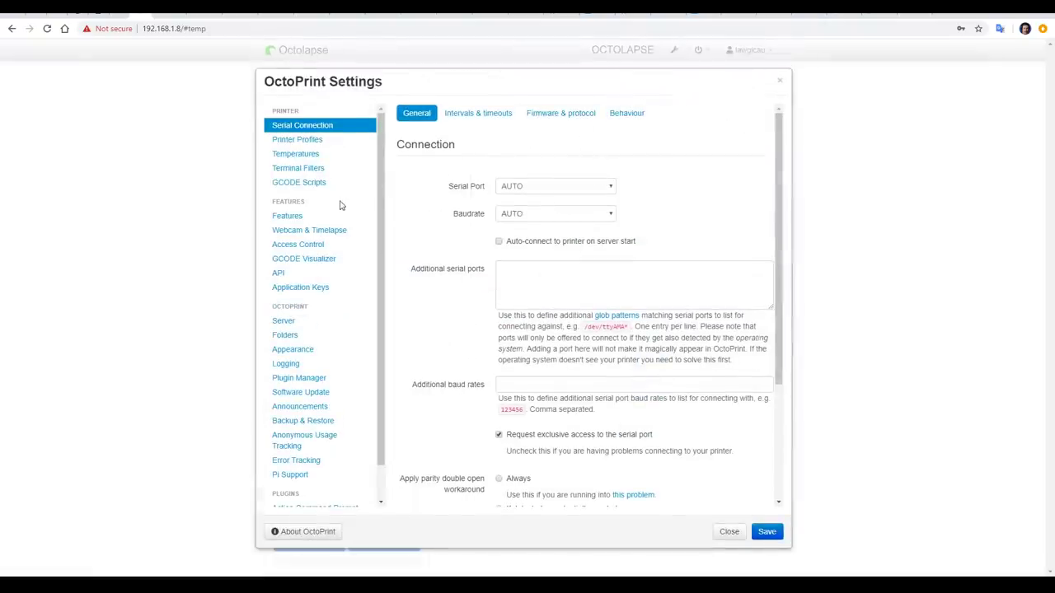
{"action": "left_click", "coordinate": [310, 377]}
{"action": "left_click", "coordinate": [578, 422]}
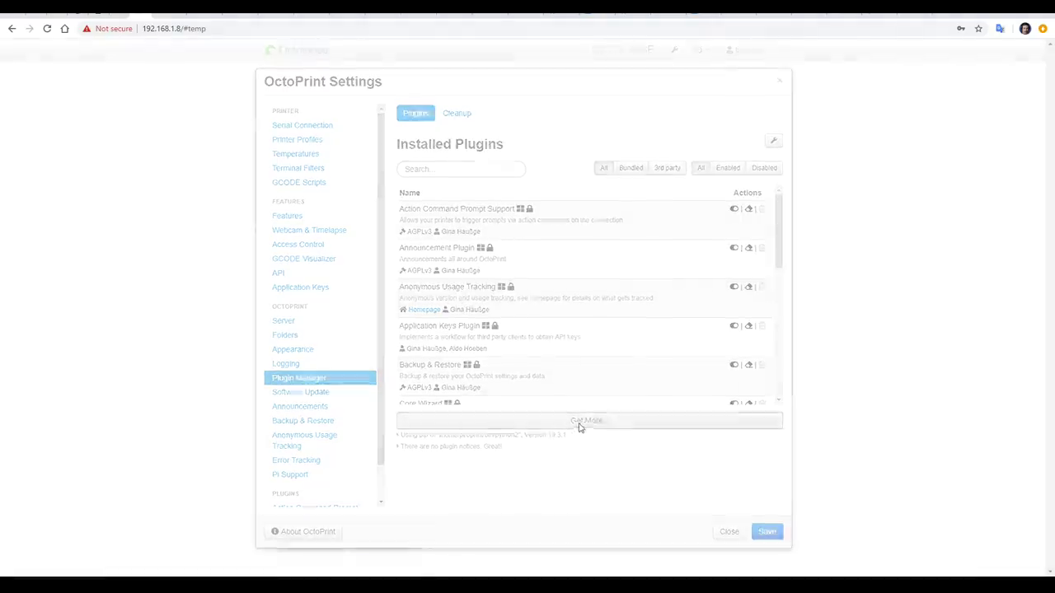
{"action": "left_click", "coordinate": [503, 178]}
{"action": "type", "text": "tp-"}
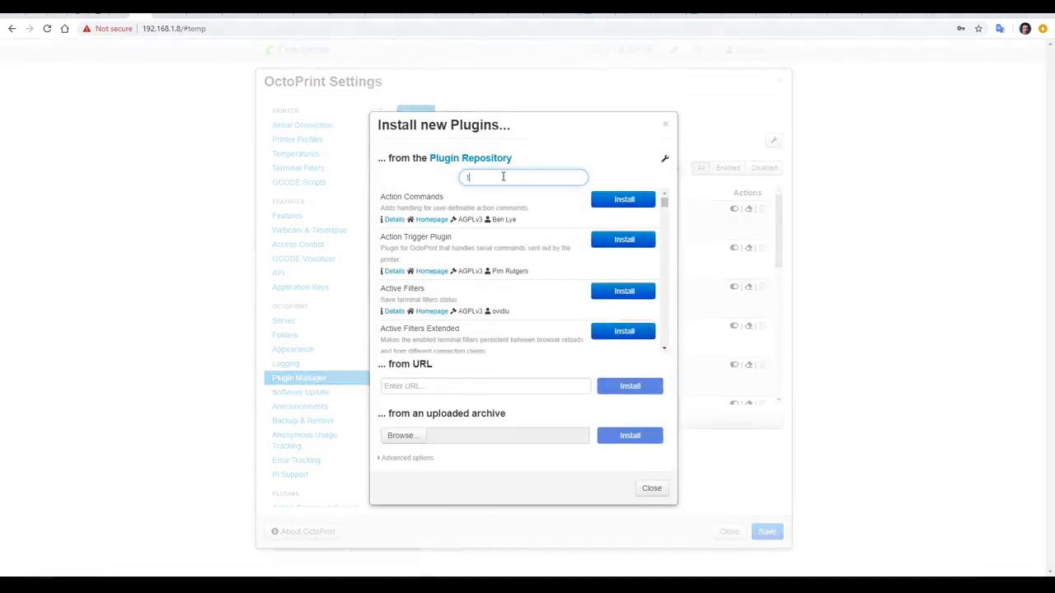
{"action": "left_click", "coordinate": [624, 199]}
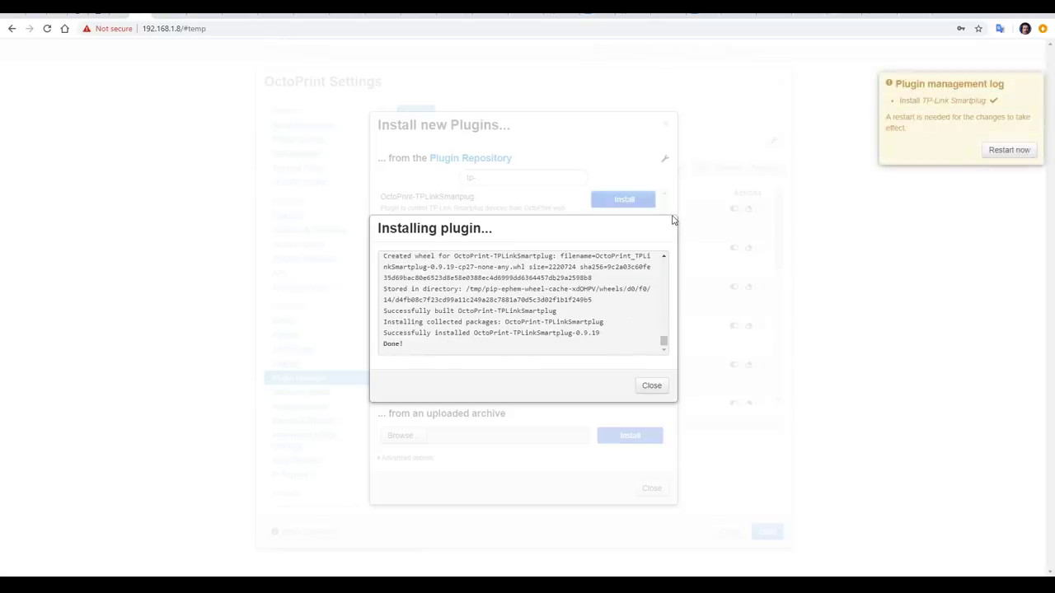
{"action": "left_click", "coordinate": [1009, 150]}
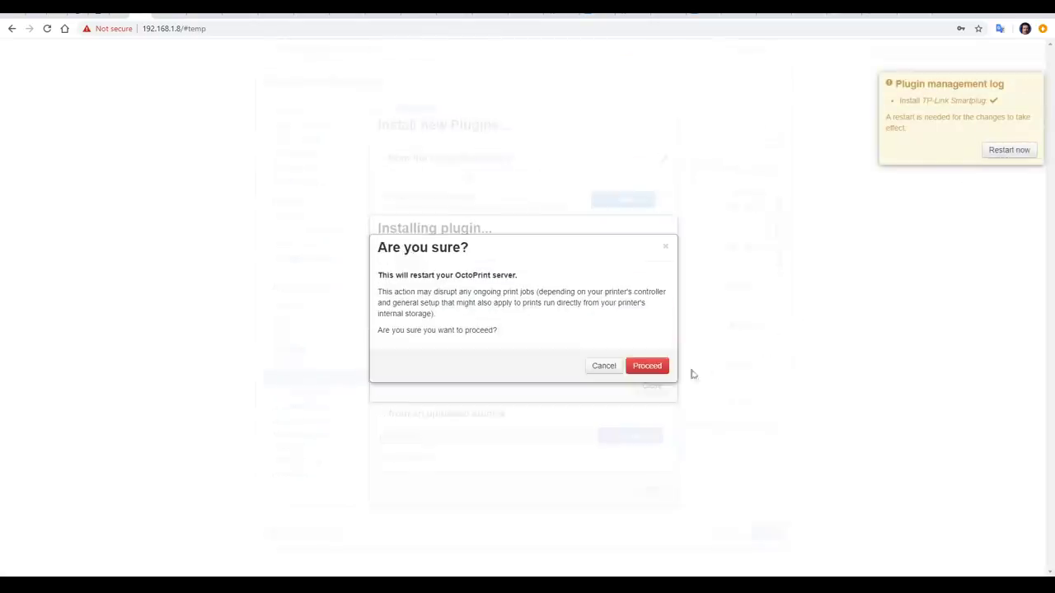
{"action": "left_click", "coordinate": [659, 366]}
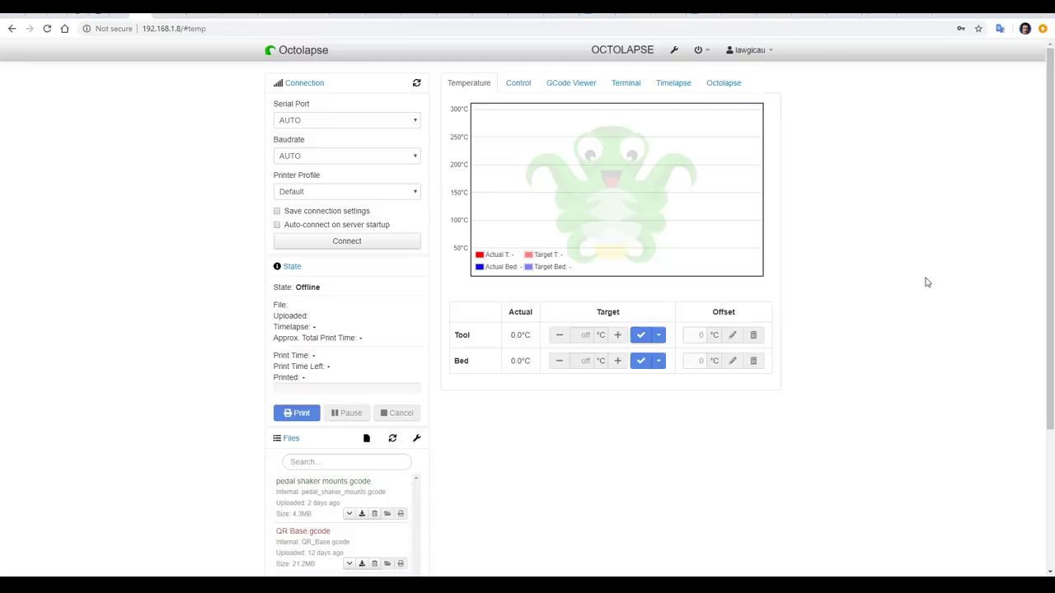
Add a plug in the TP-Link Smartplug plugin settings and set its IP to 192.168.1.9
{"action": "left_click", "coordinate": [674, 51]}
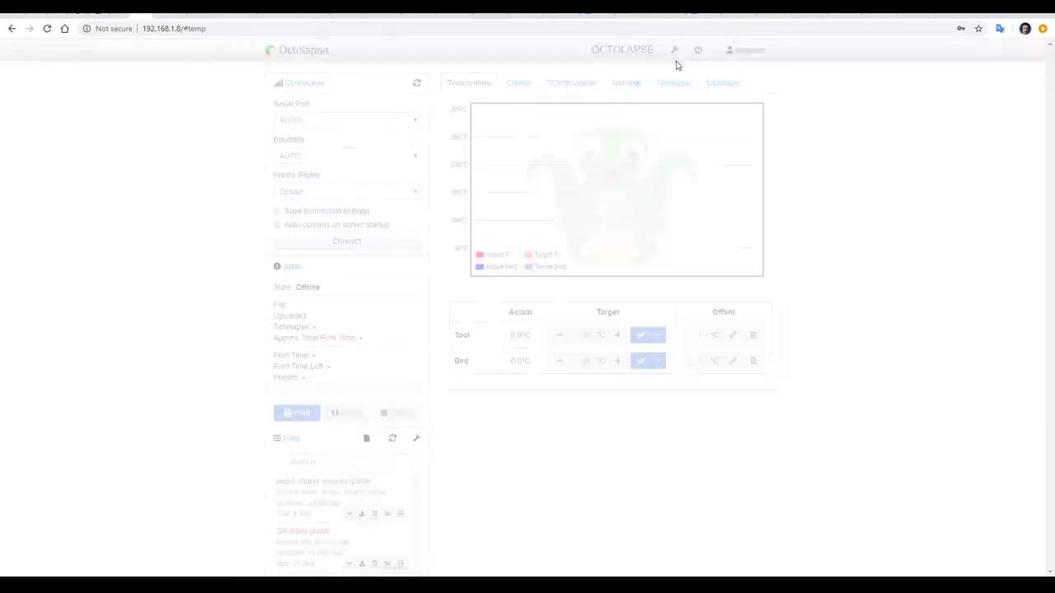
{"action": "scroll", "coordinate": [346, 271], "scroll_direction": "down", "scroll_amount": 1}
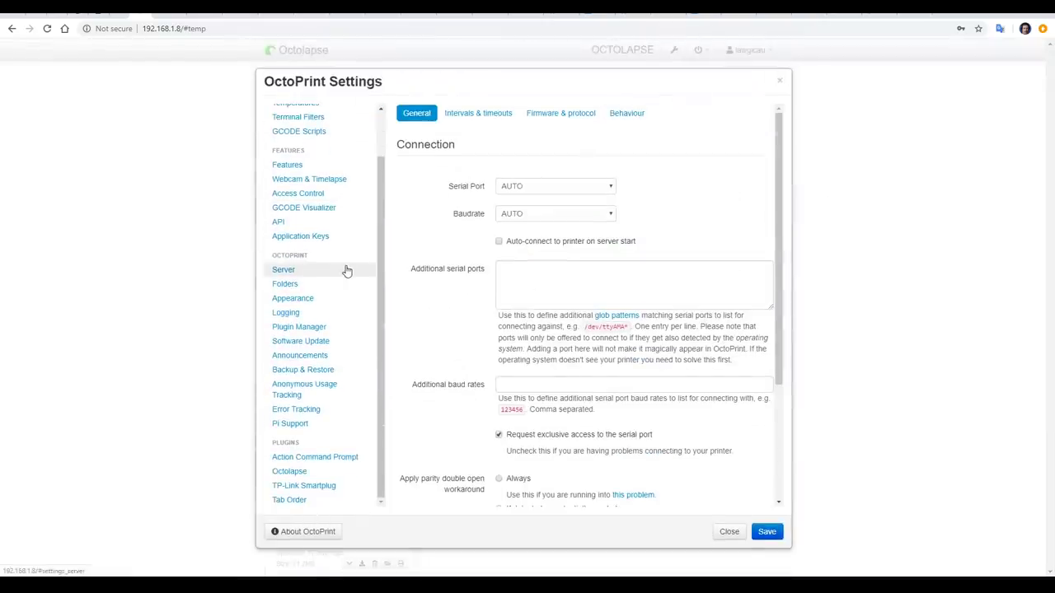
{"action": "left_click", "coordinate": [322, 487]}
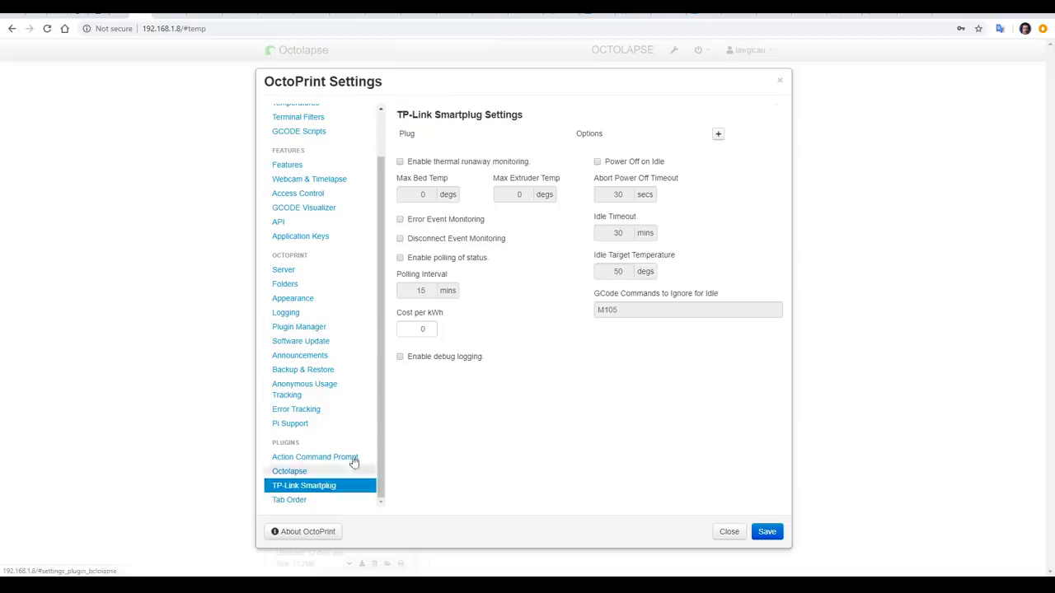
{"action": "left_click", "coordinate": [718, 133]}
{"action": "left_click", "coordinate": [453, 162]}
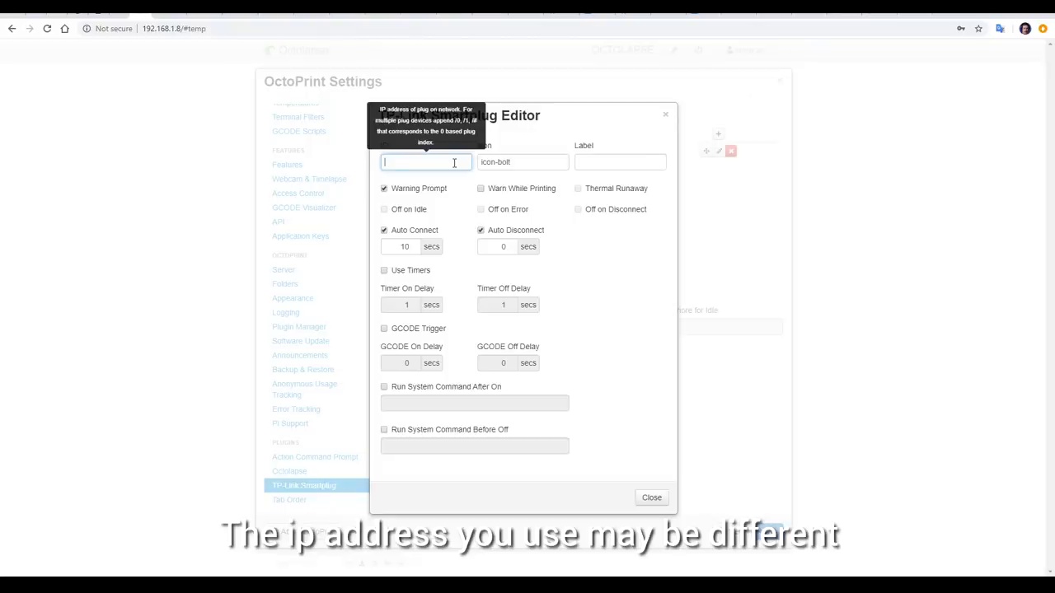
{"action": "type", "text": "192.168.1.9"}
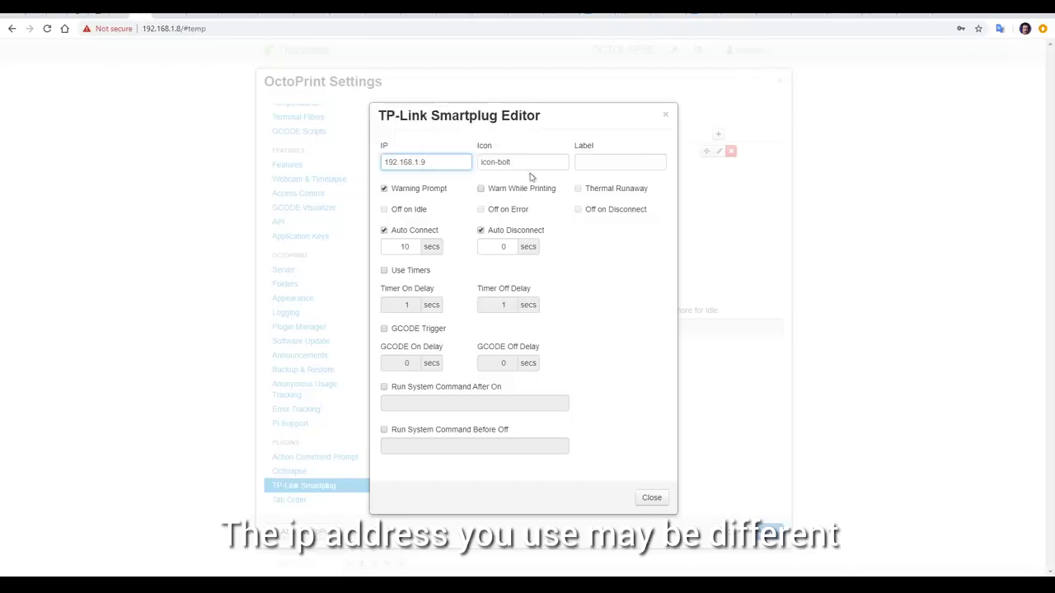
Label the smart plug "Power" and save the TP-Link Smartplug plugin settings
{"action": "left_click", "coordinate": [583, 160]}
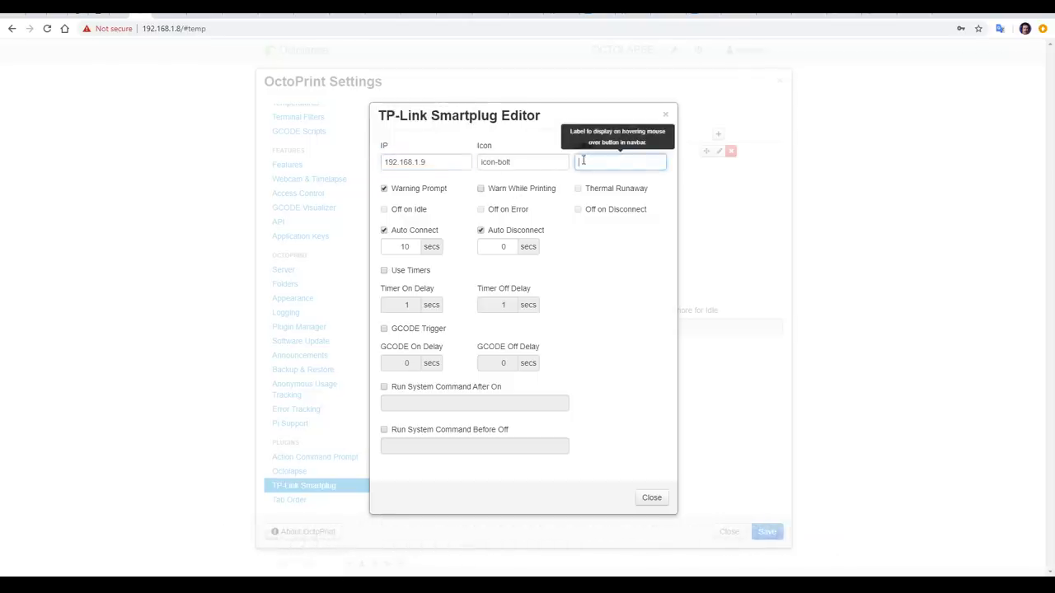
{"action": "type", "text": "Power"}
{"action": "left_click", "coordinate": [661, 279]}
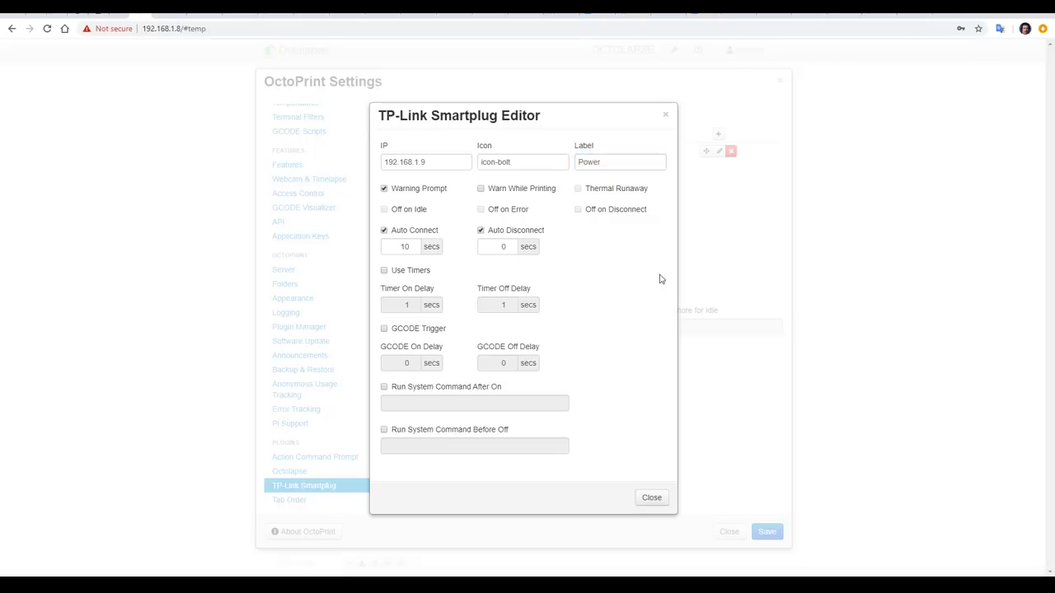
{"action": "left_click", "coordinate": [651, 498]}
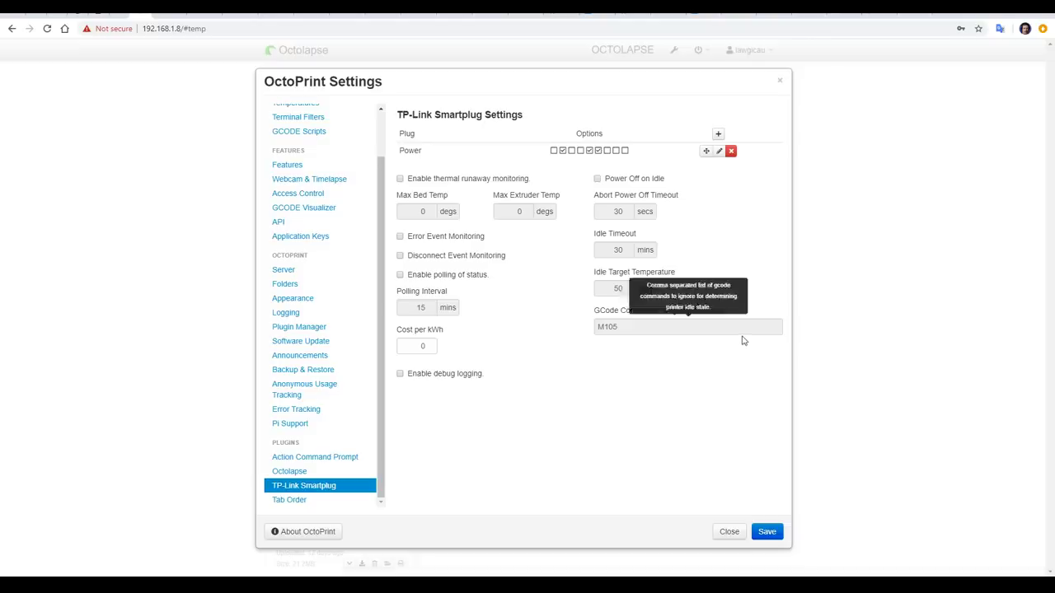
{"action": "left_click", "coordinate": [767, 532]}
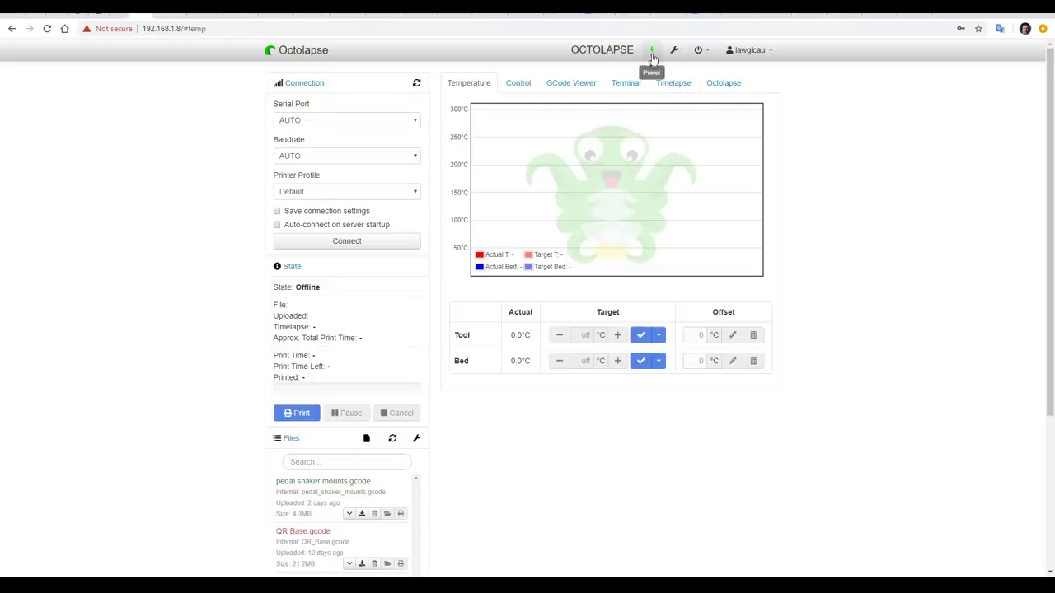
Switch the Power plug off, confirming the prompt, and look through the OctoPrint-TPLinkSmartplug plugin page
{"action": "left_click", "coordinate": [652, 51]}
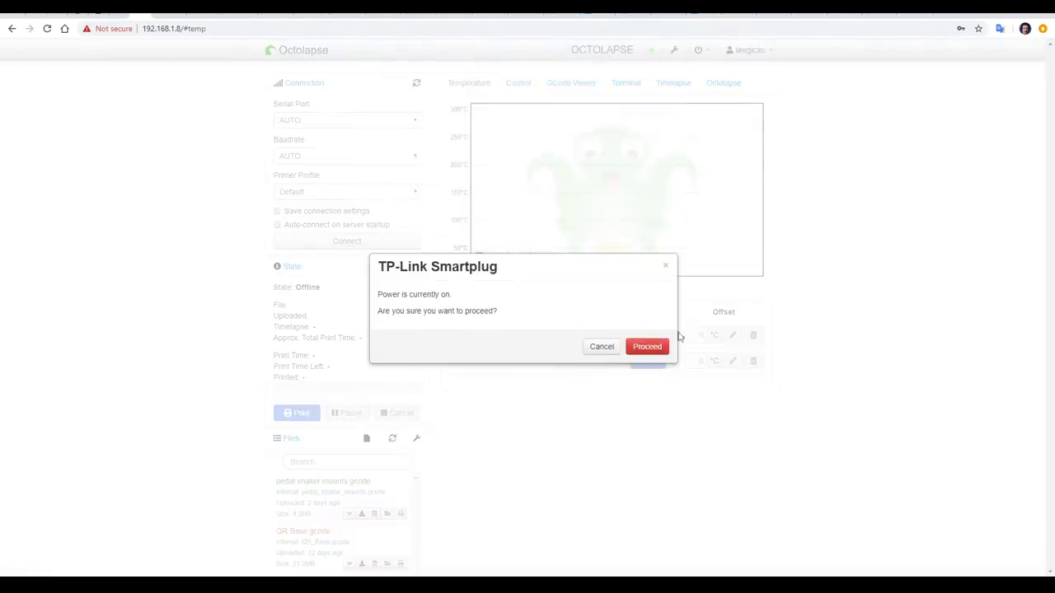
{"action": "left_click", "coordinate": [647, 346]}
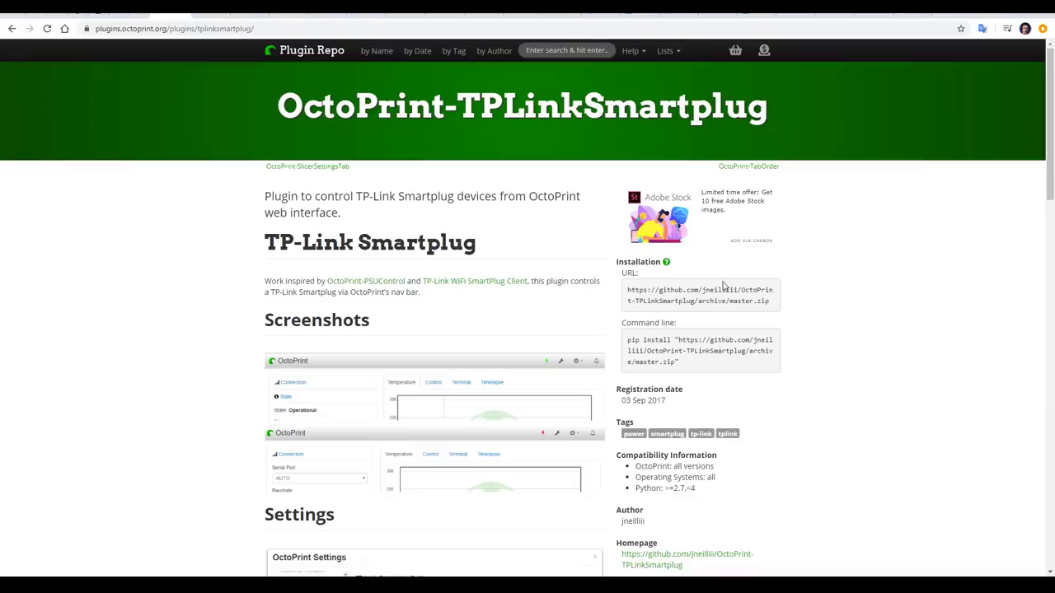
{"action": "scroll", "coordinate": [724, 285], "scroll_direction": "down", "scroll_amount": 15}
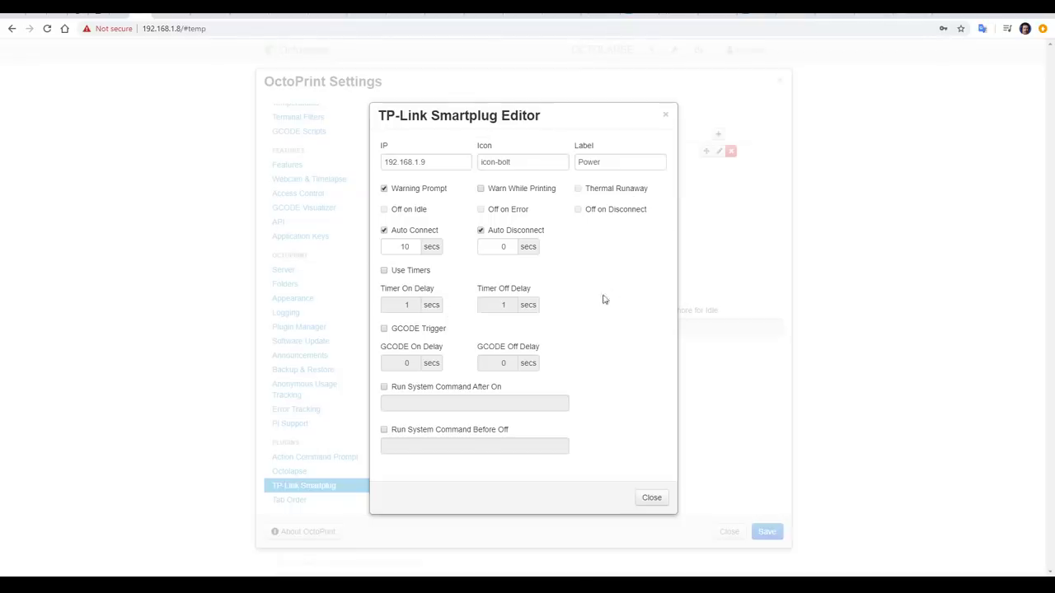
Enable thermal runaway monitoring with maximum temperatures of 110 for the bed and 270 for the extruder, plus error monitoring, disconnect monitoring and status polling
{"action": "left_click", "coordinate": [656, 501]}
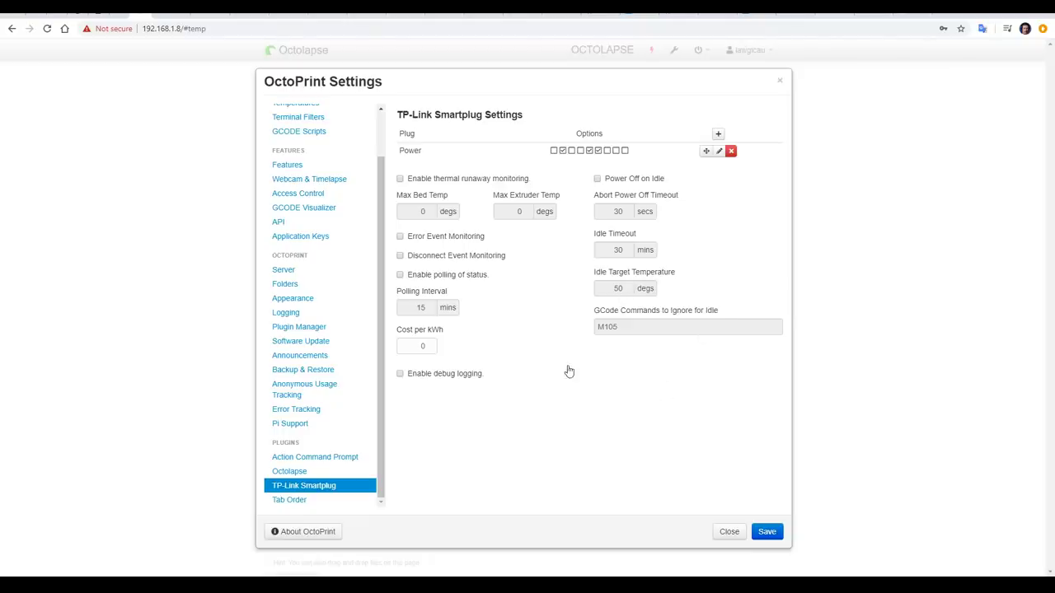
{"action": "left_click", "coordinate": [400, 179]}
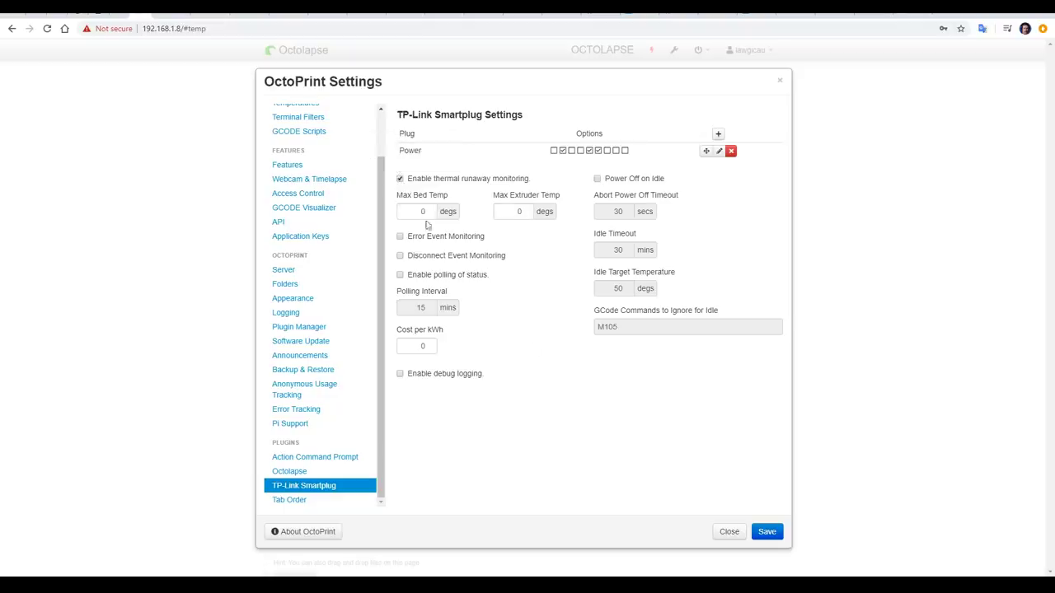
{"action": "double_click", "coordinate": [422, 211]}
{"action": "type", "text": "110"}
{"action": "key", "text": "Tab"}
{"action": "type", "text": "270"}
{"action": "left_click", "coordinate": [554, 284]}
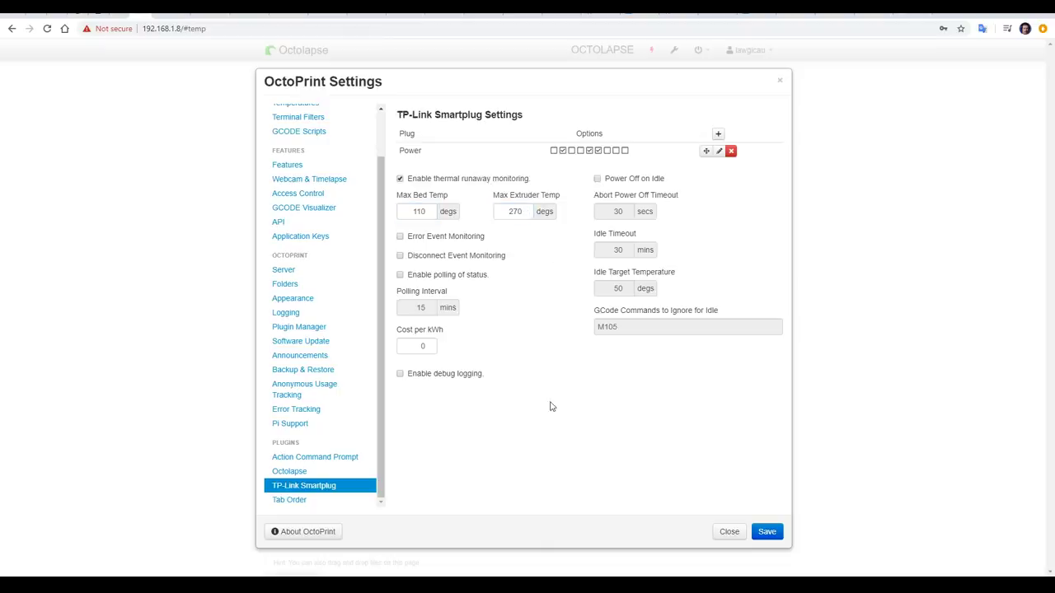
{"action": "left_click", "coordinate": [399, 236]}
{"action": "left_click", "coordinate": [400, 275]}
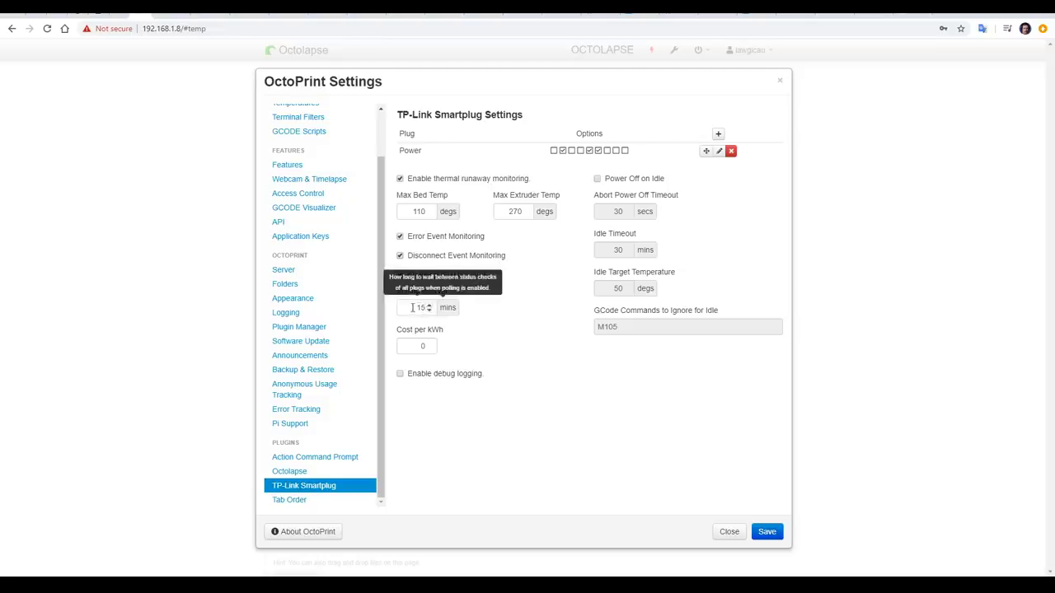
Enable Warn While Printing, Thermal Runaway, Off on Disconnect and Off on Error for the Power plug
{"action": "left_click", "coordinate": [719, 152]}
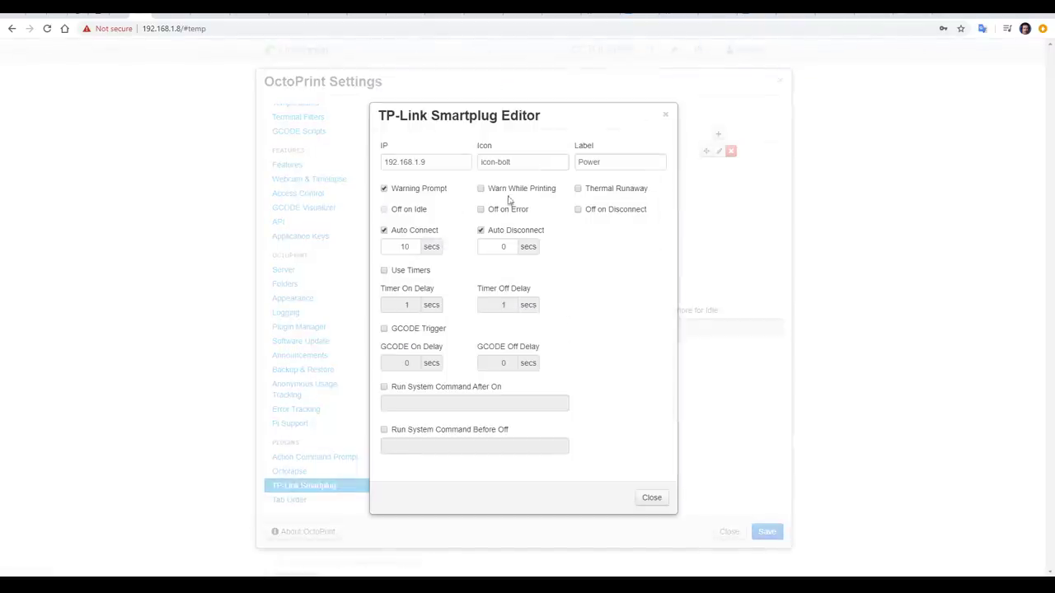
{"action": "left_click", "coordinate": [481, 189]}
{"action": "left_click", "coordinate": [577, 190]}
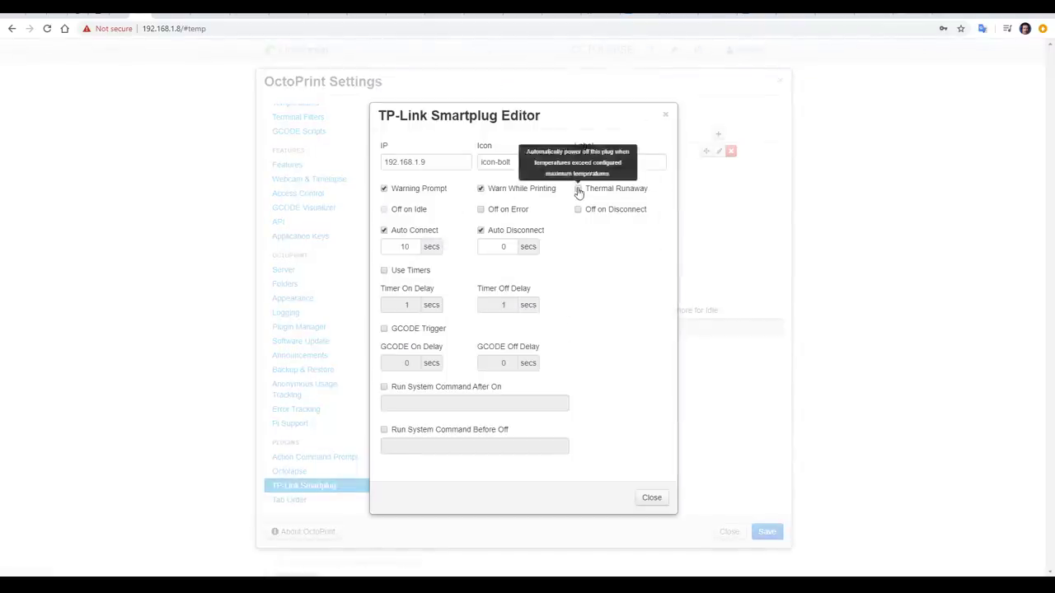
{"action": "left_click", "coordinate": [578, 209]}
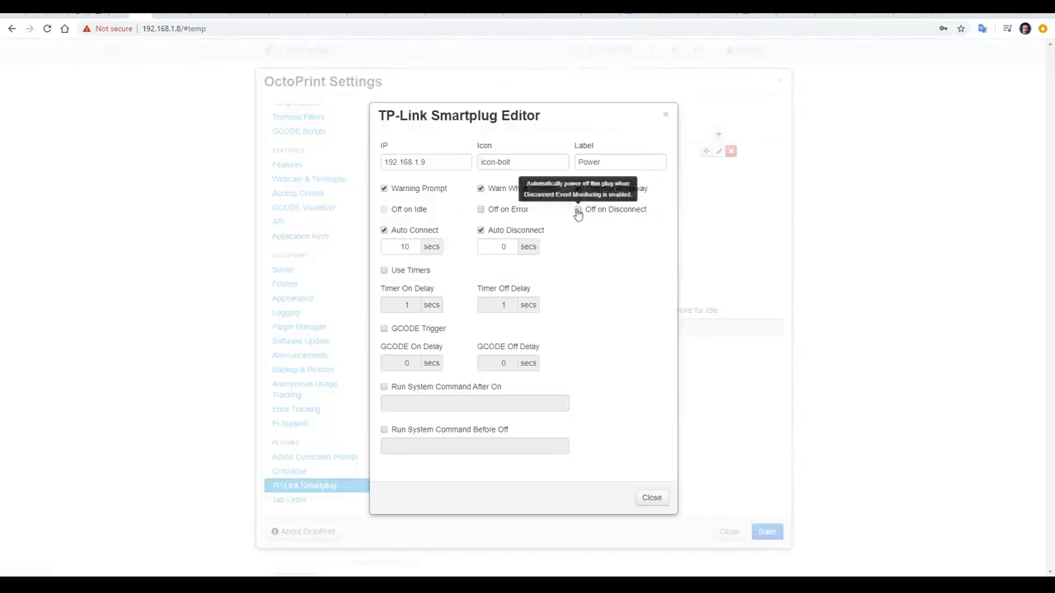
{"action": "left_click", "coordinate": [481, 211]}
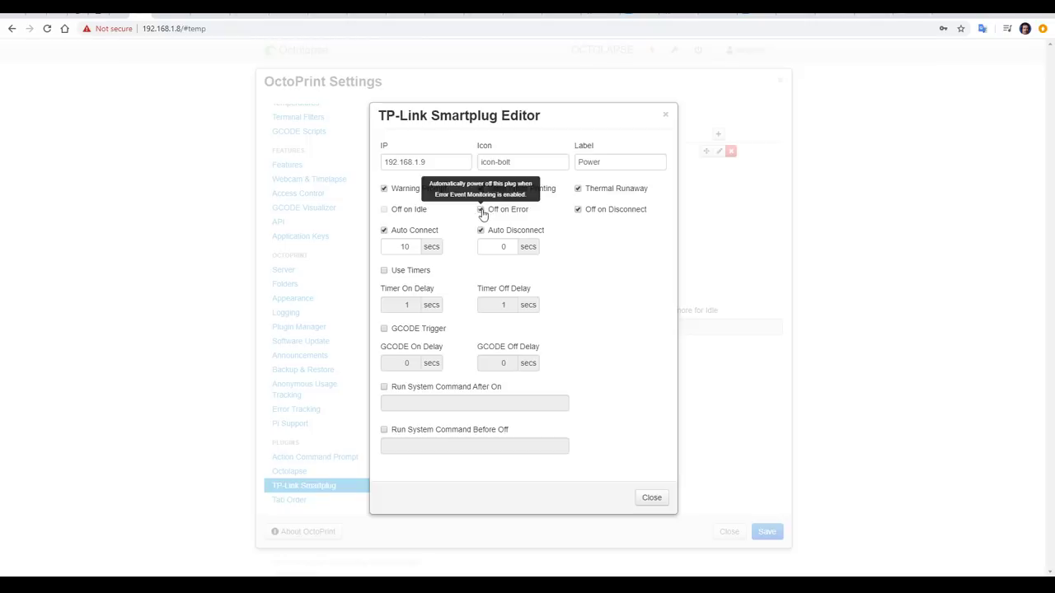
{"action": "left_click", "coordinate": [651, 500]}
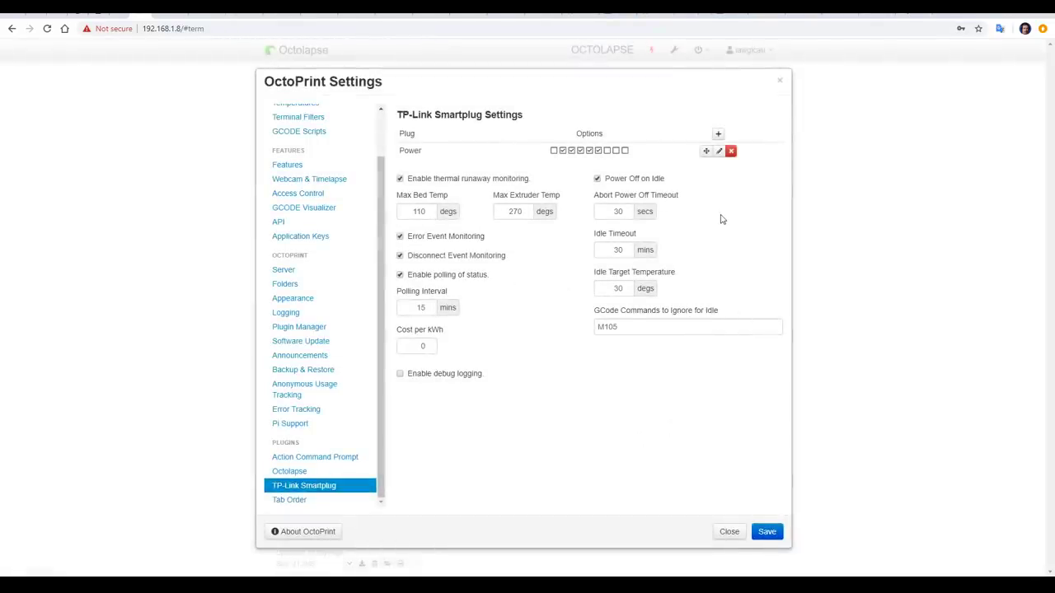
Enable GCODE Trigger for the Power plug and examine the M80 command syntax example in the plugin documentation
{"action": "left_click", "coordinate": [718, 134]}
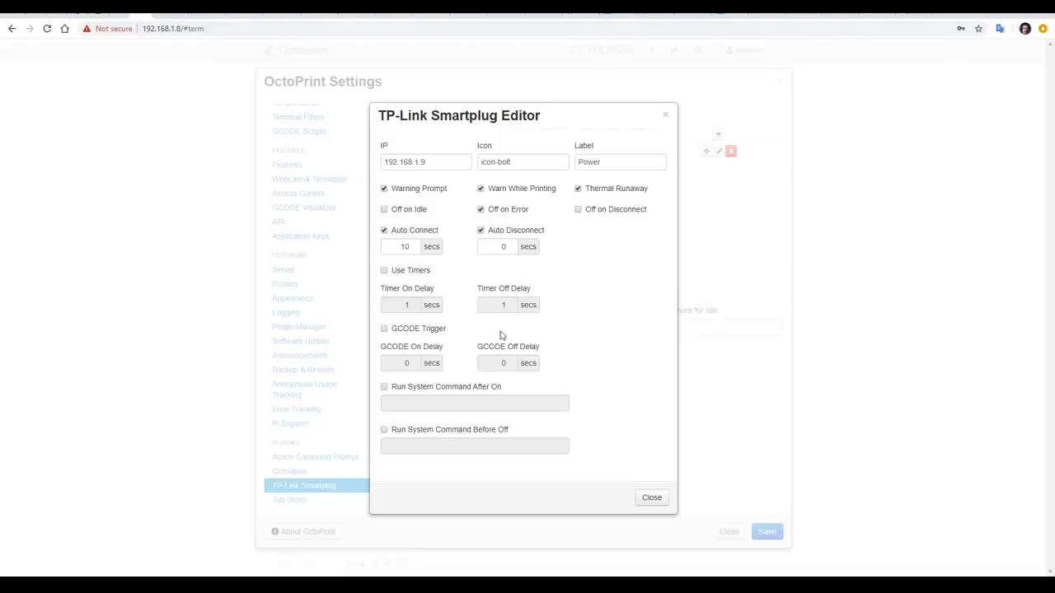
{"action": "left_click", "coordinate": [384, 329]}
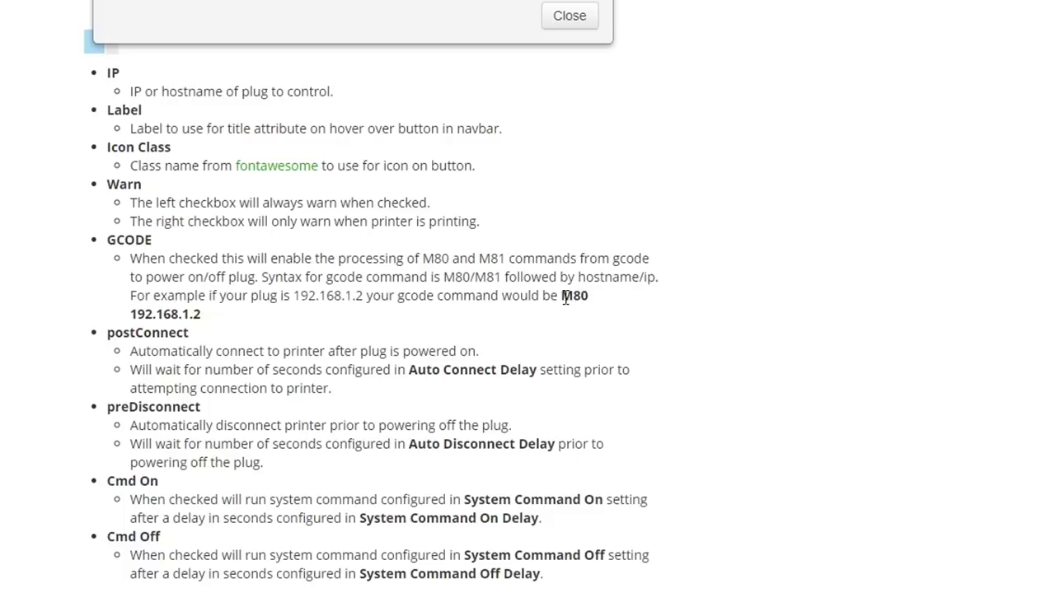
{"action": "left_click_drag", "start_coordinate": [561, 295], "coordinate": [584, 295]}
{"action": "left_click", "coordinate": [255, 324]}
{"action": "left_click_drag", "start_coordinate": [131, 314], "coordinate": [239, 320]}
{"action": "left_click", "coordinate": [238, 320]}
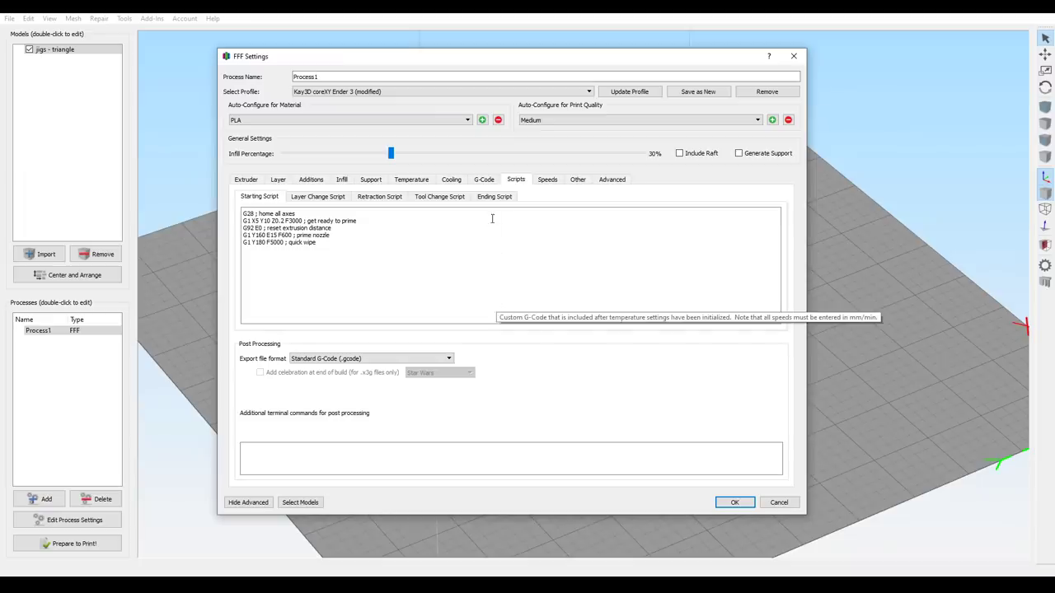
Switch to the slicer's FFF settings and add the line "M81 192.168.1.9" at the end of the ending script
{"action": "left_click", "coordinate": [494, 196]}
{"action": "left_click", "coordinate": [329, 248]}
{"action": "key", "text": "Return"}
{"action": "type", "text": "M81"}
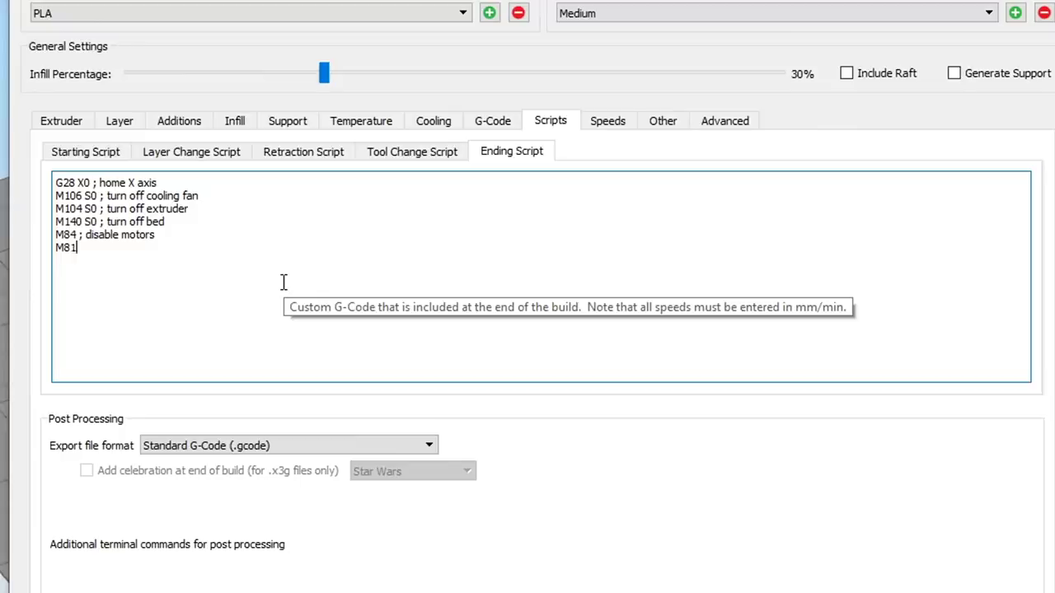
{"action": "type", "text": " 192.168.1.9"}
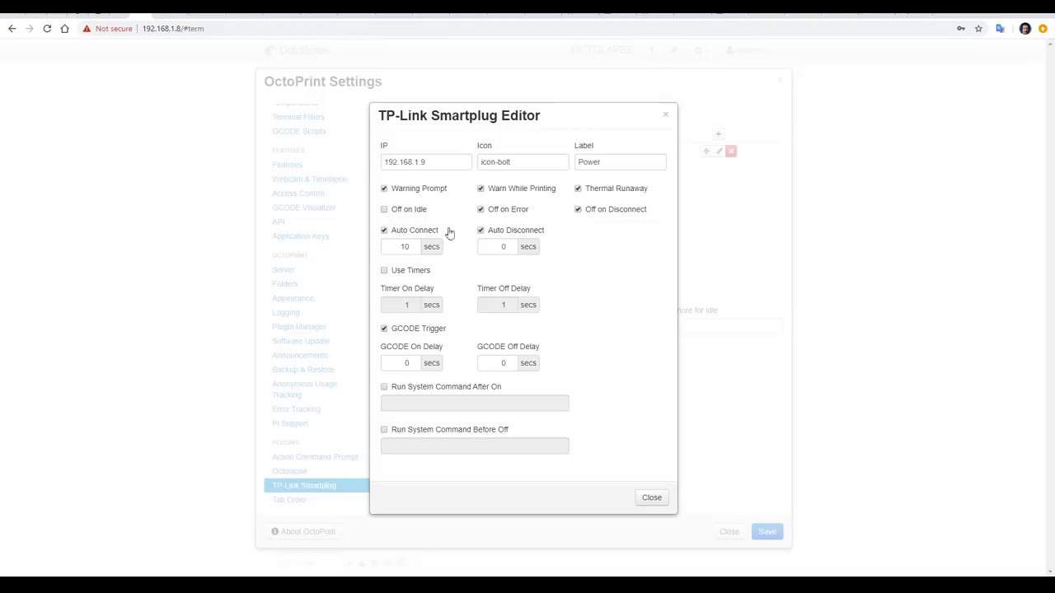
Enable Off on Idle for the Power plug and save an abort power off timeout of 5 seconds with an idle timeout of 1 minute
{"action": "left_click", "coordinate": [384, 210]}
{"action": "key", "text": "Escape"}
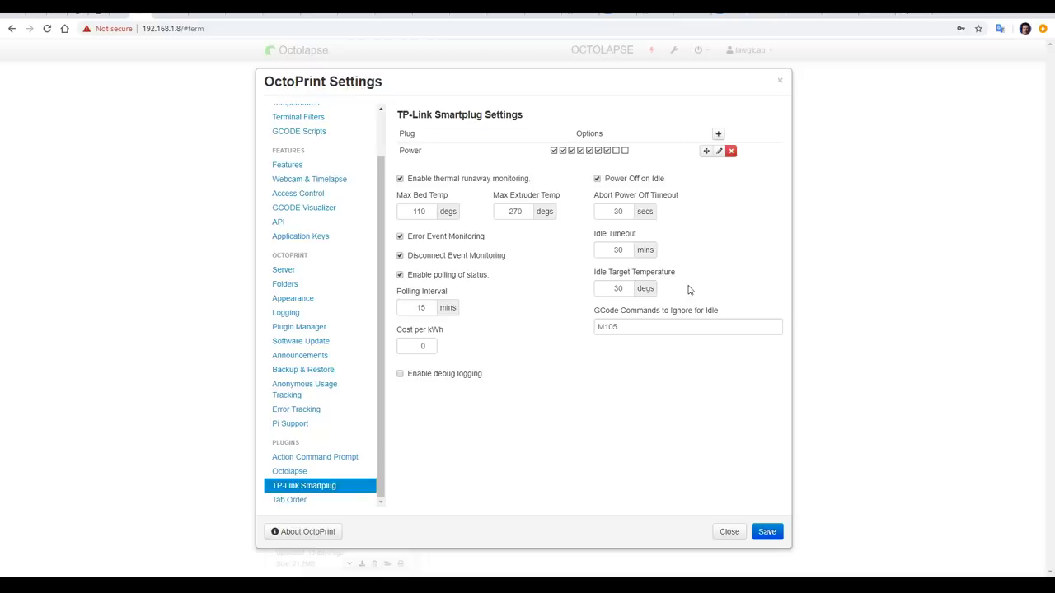
{"action": "double_click", "coordinate": [618, 211]}
{"action": "type", "text": "5"}
{"action": "key", "text": "Tab"}
{"action": "type", "text": "1"}
{"action": "left_click", "coordinate": [765, 533]}
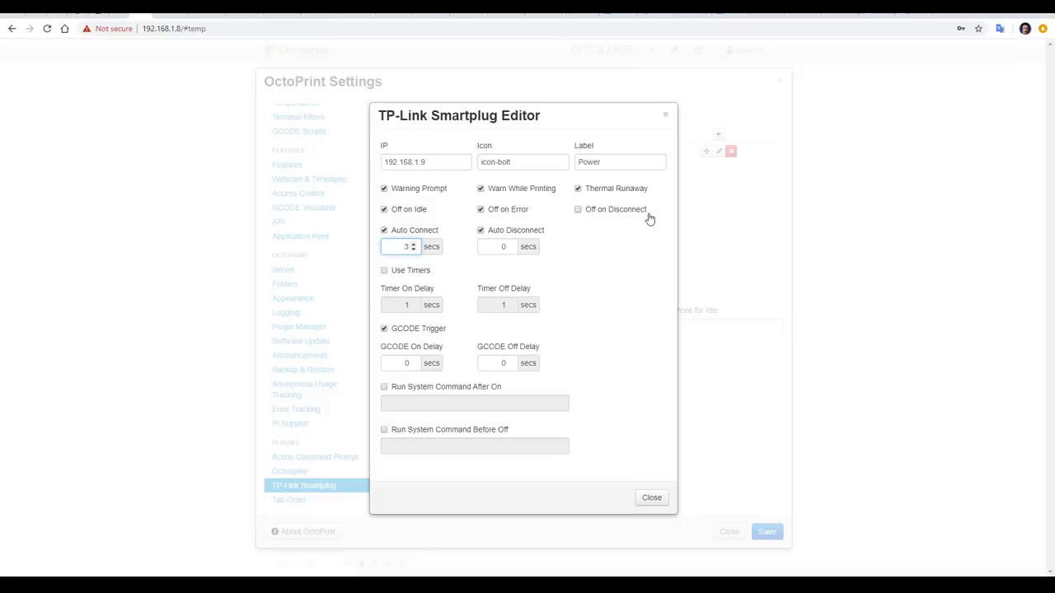
Save the plug's auto connect delay of 3 seconds, and power on and connect the printer
{"action": "left_click", "coordinate": [651, 497]}
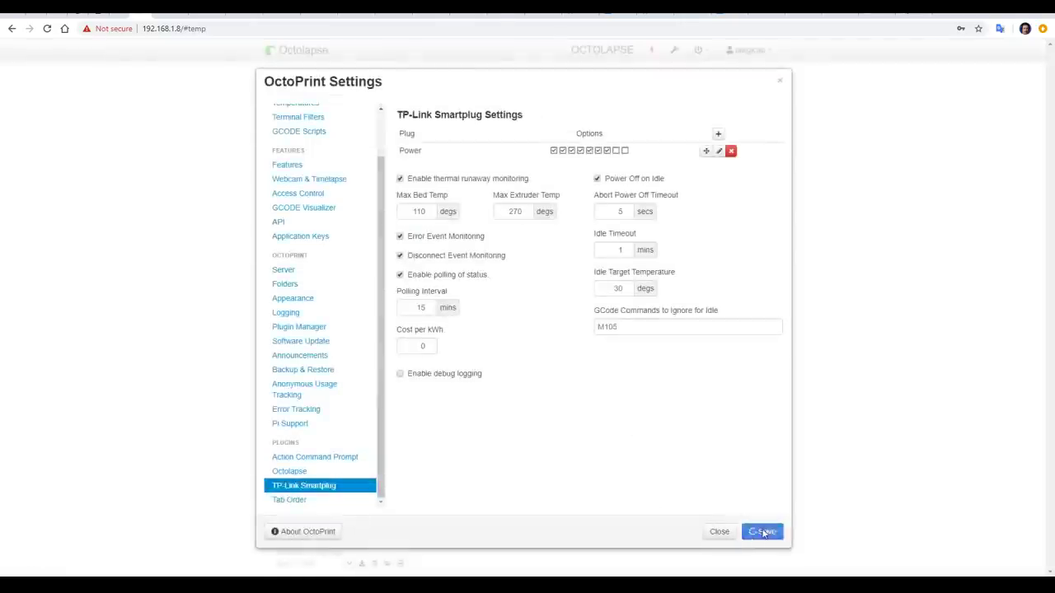
{"action": "left_click", "coordinate": [767, 531]}
{"action": "left_click", "coordinate": [652, 53]}
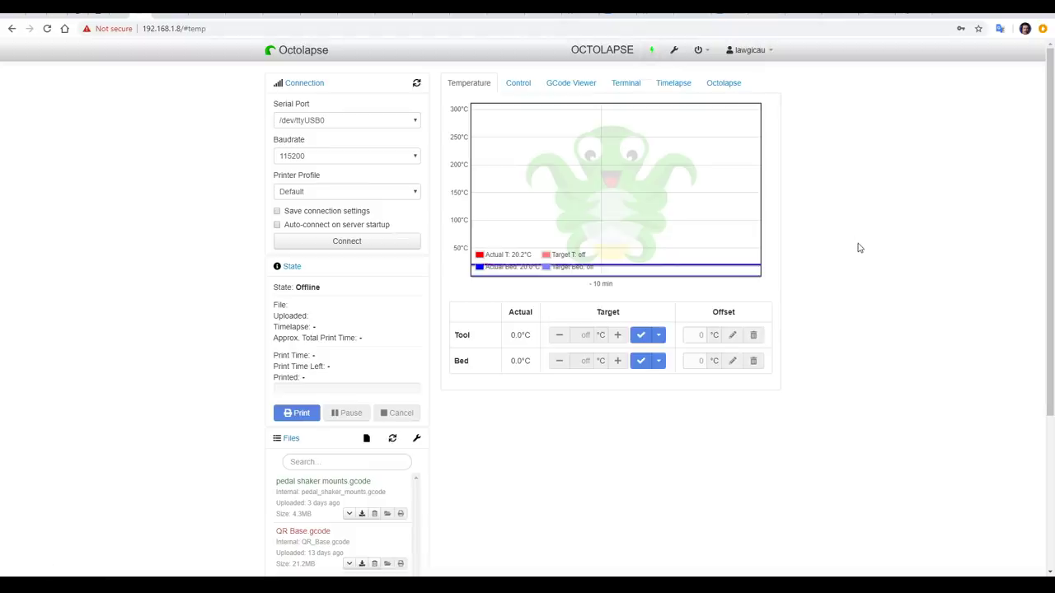
{"action": "left_click", "coordinate": [375, 241]}
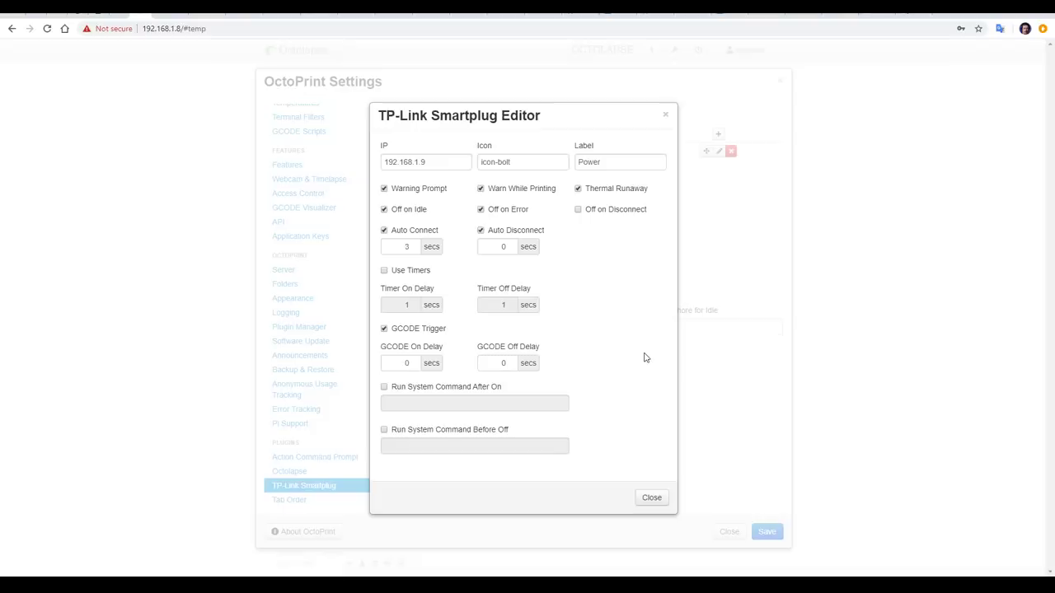
Enable Run System Command Before Off and Use Timers for the Power plug, and open the Timer Off Delay for editing
{"action": "left_click", "coordinate": [384, 430]}
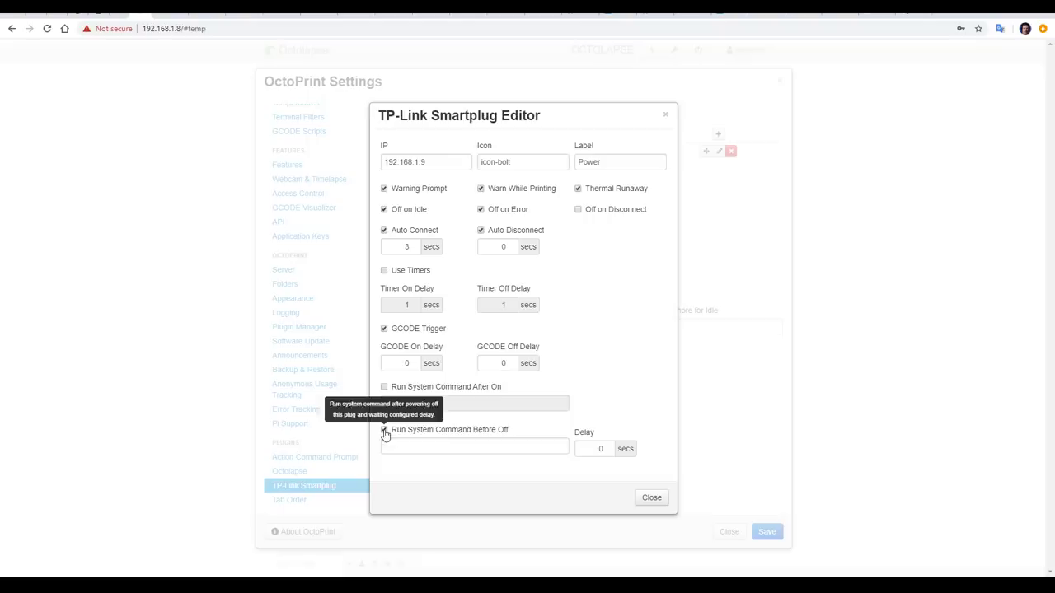
{"action": "left_click", "coordinate": [443, 446]}
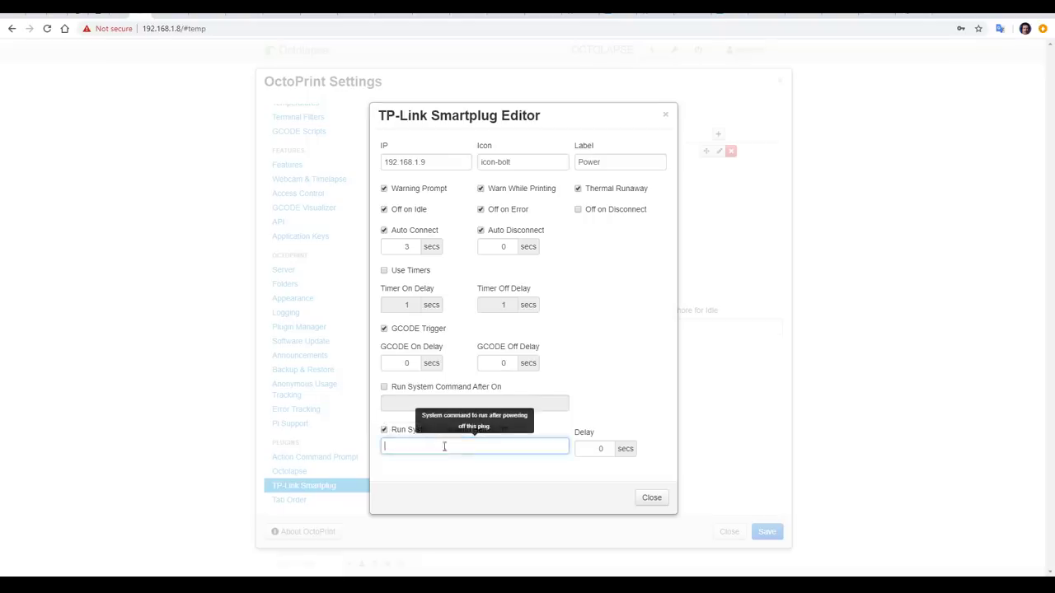
{"action": "left_click", "coordinate": [384, 270]}
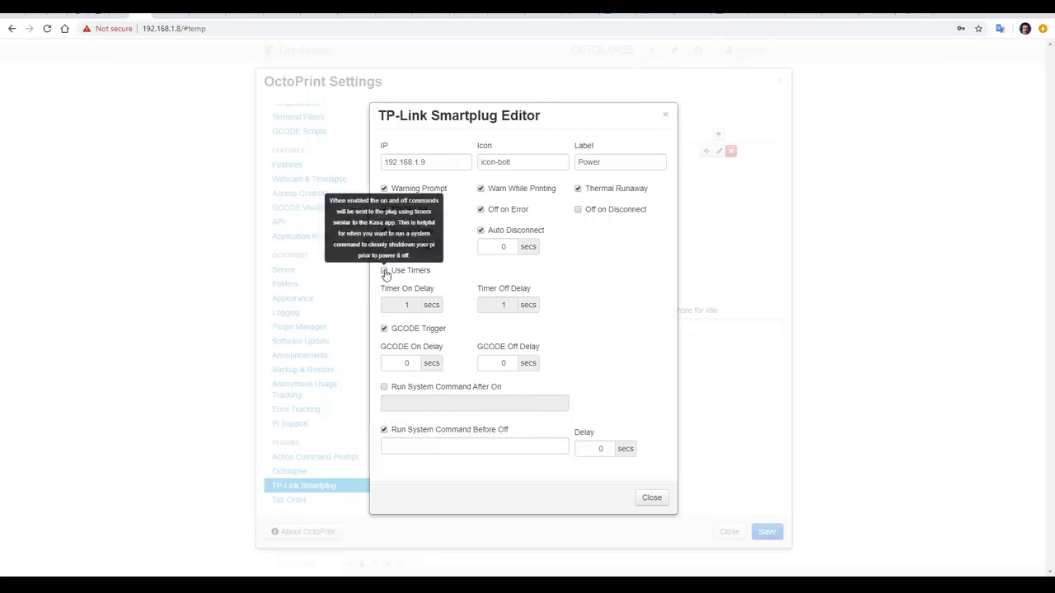
{"action": "double_click", "coordinate": [499, 306]}
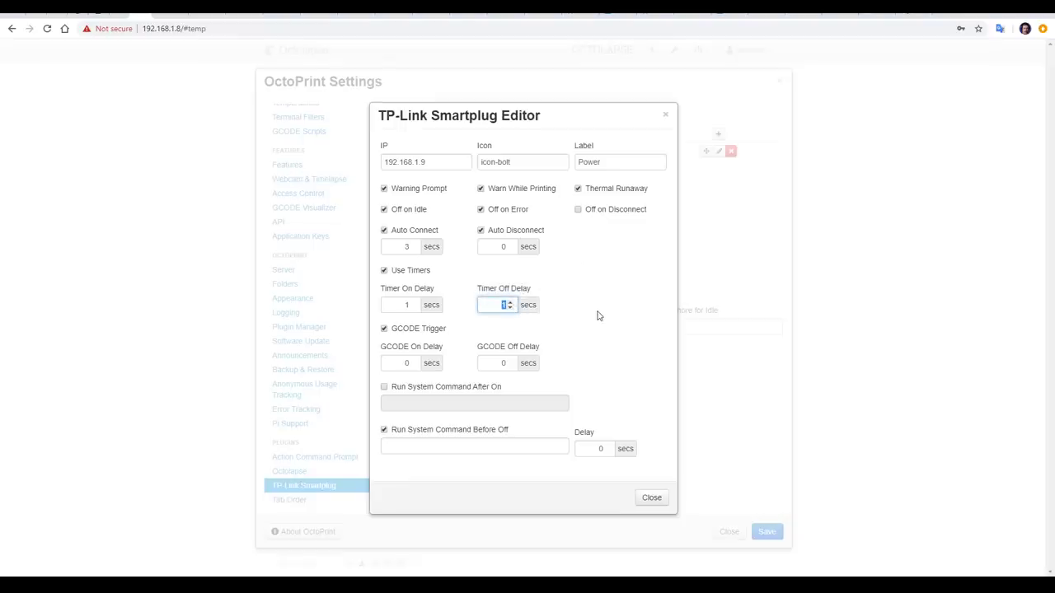